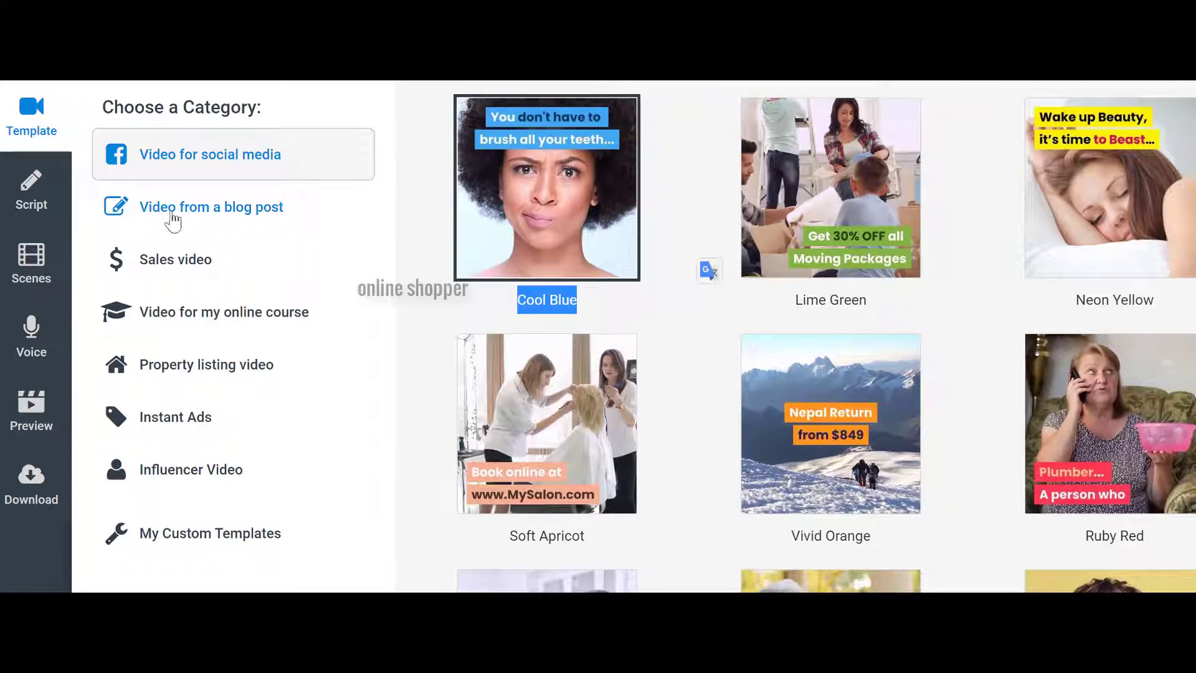
Step: Browse the available templates for blog post, sales, online course and property listing videos
left_click(173, 221)
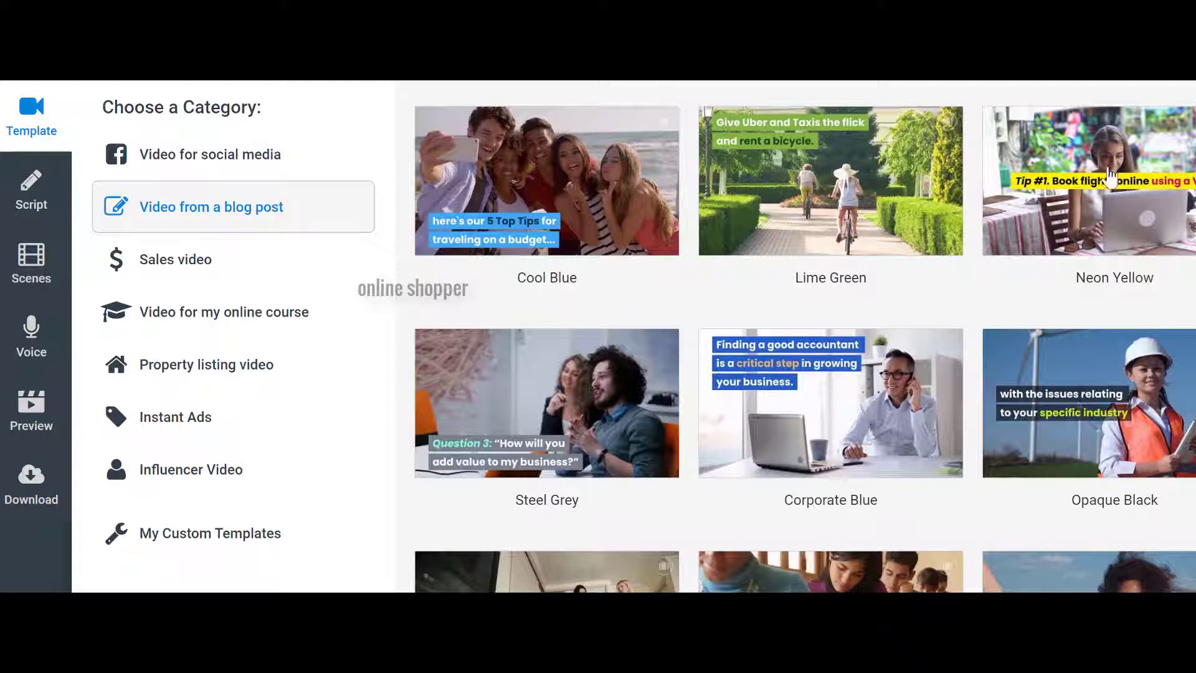
scroll(1174, 213, "down", 1)
scroll(609, 181, "up", 1)
scroll(934, 250, "down", 2)
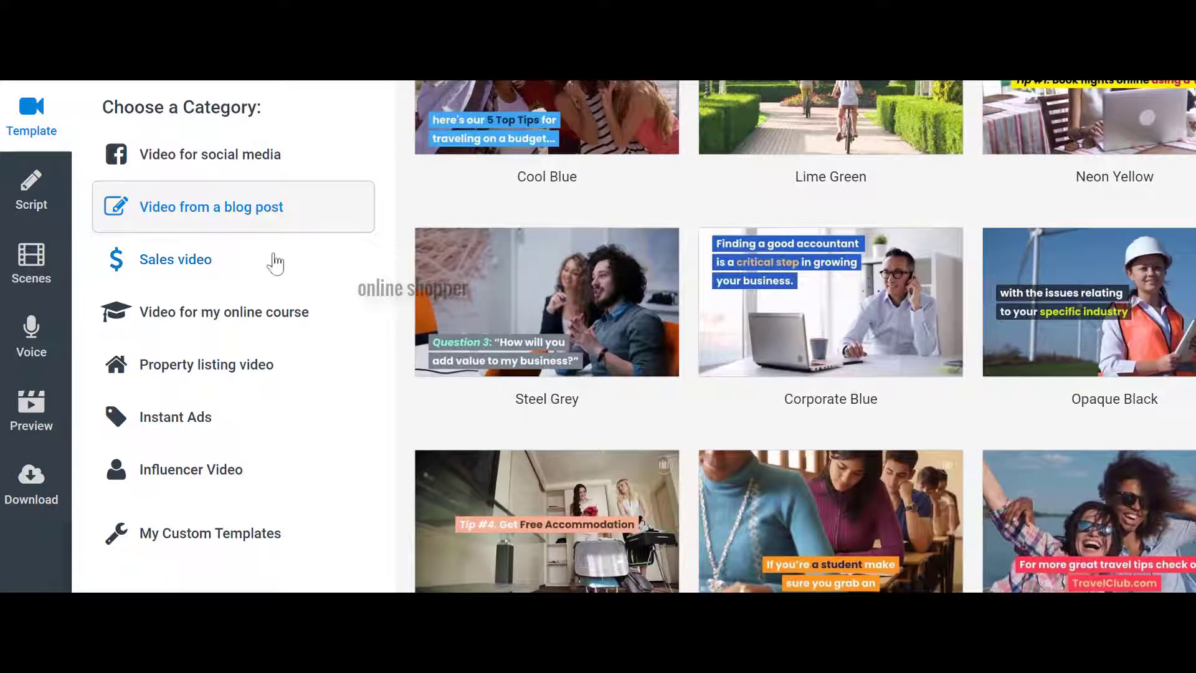
left_click(215, 260)
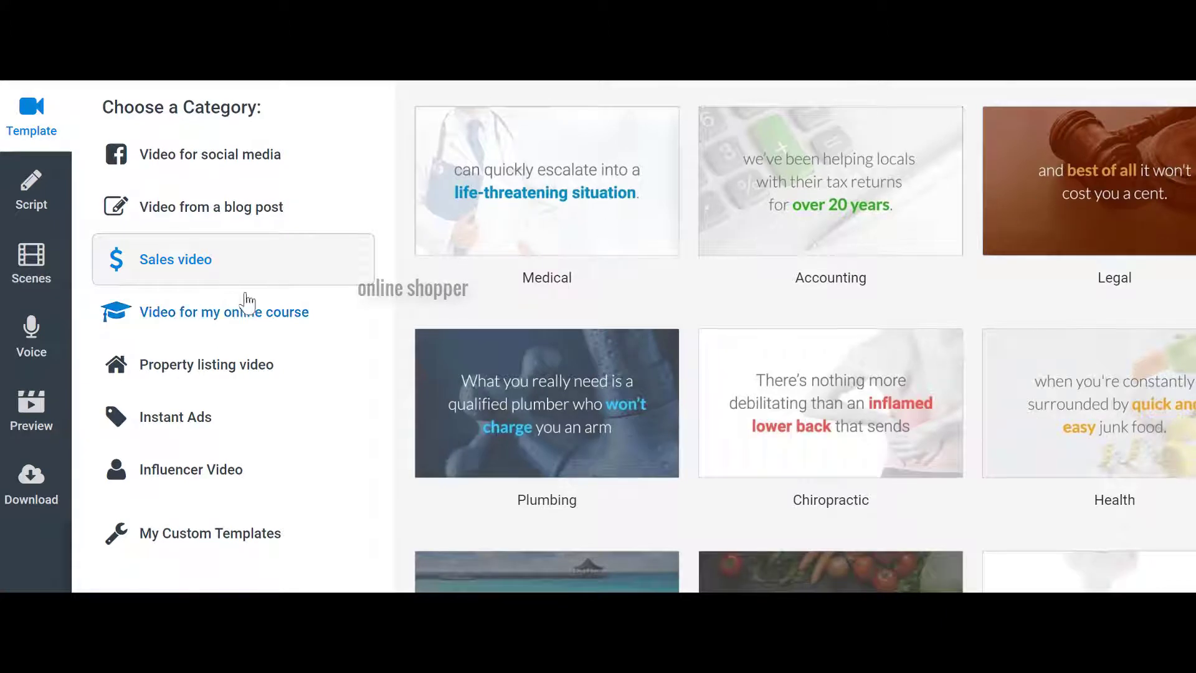
left_click(262, 327)
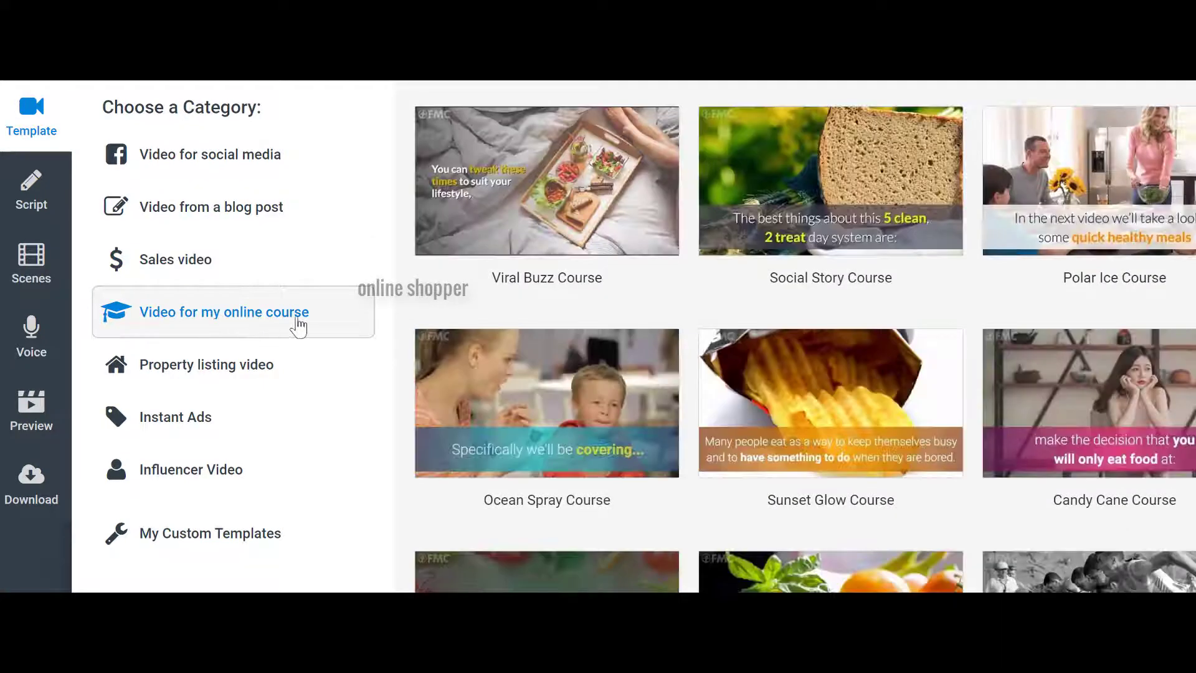
scroll(1160, 243, "down", 2)
scroll(1160, 243, "down", 2)
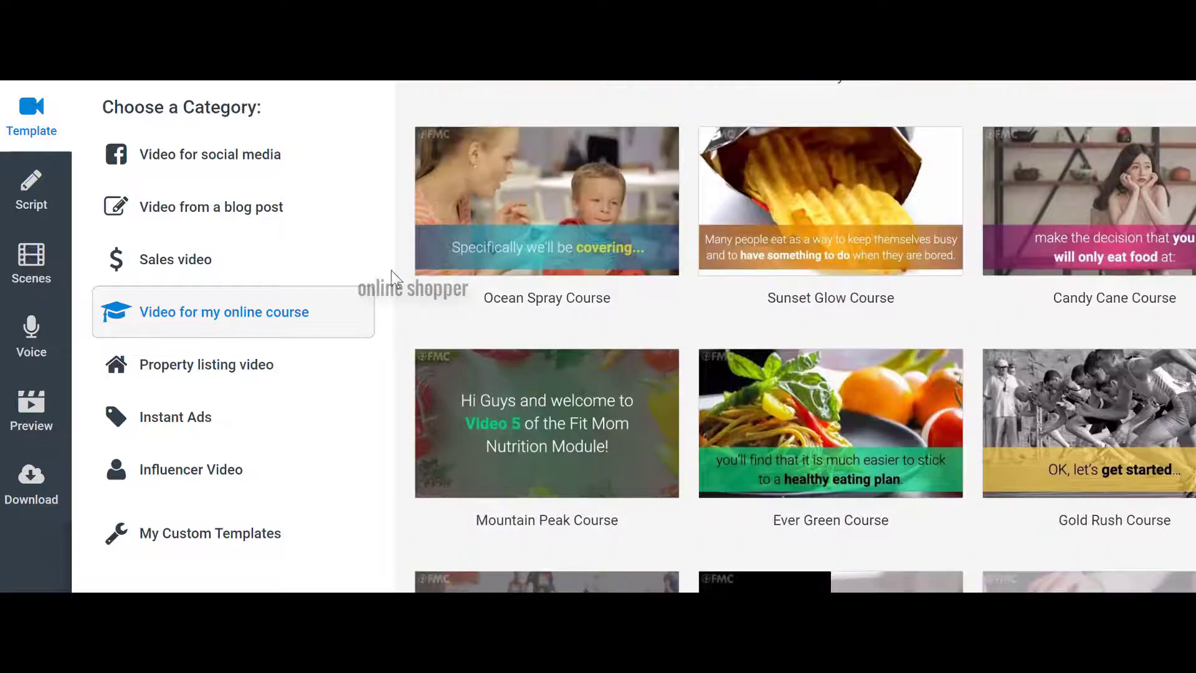
left_click(259, 383)
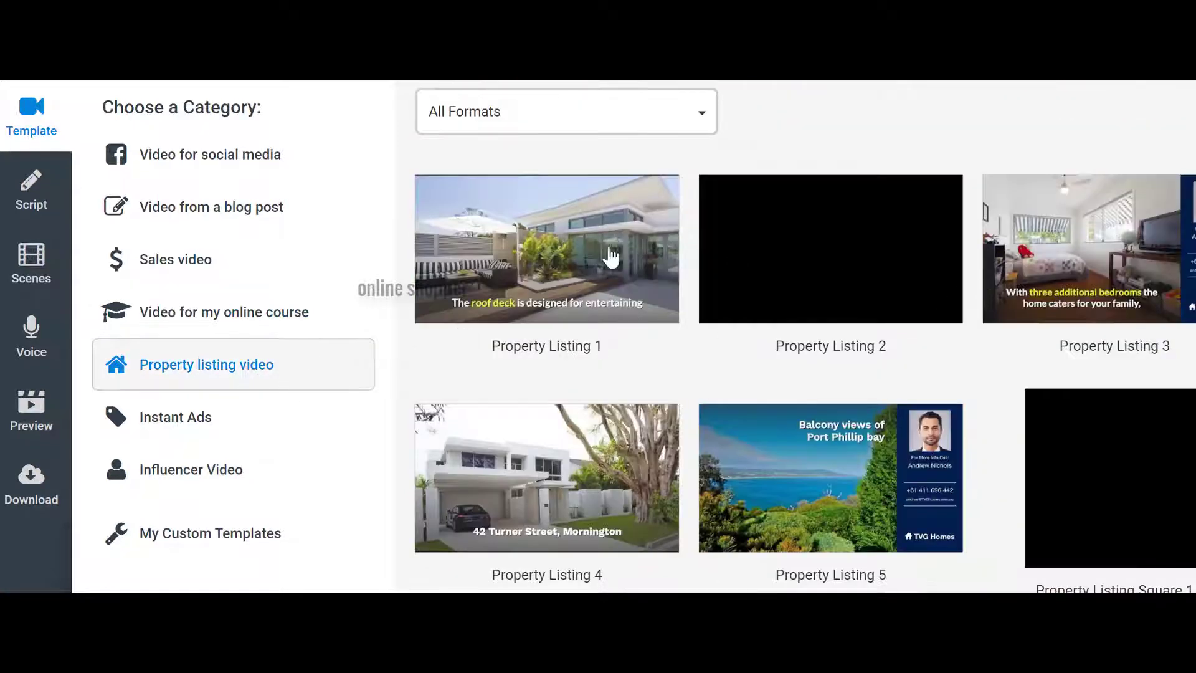
scroll(1160, 242, "down", 2)
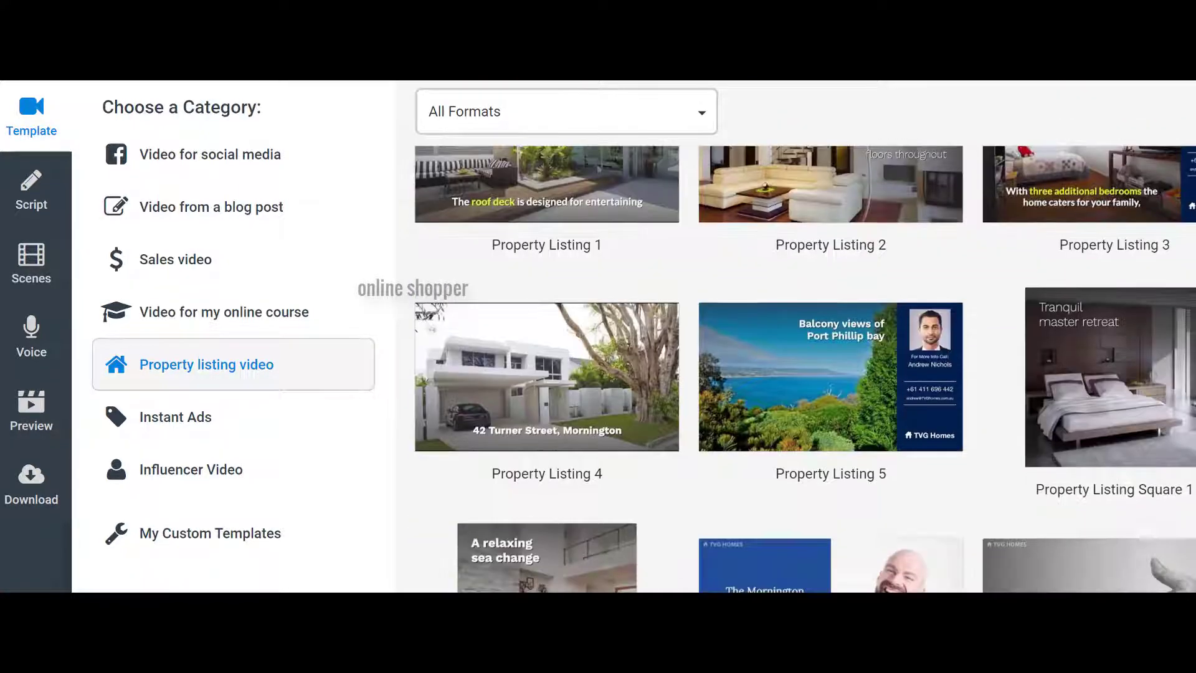
scroll(1160, 243, "up", 2)
Step: Open the Miracle of Christmas template in the Instant Ads category, play its preview video and pause it
left_click(214, 418)
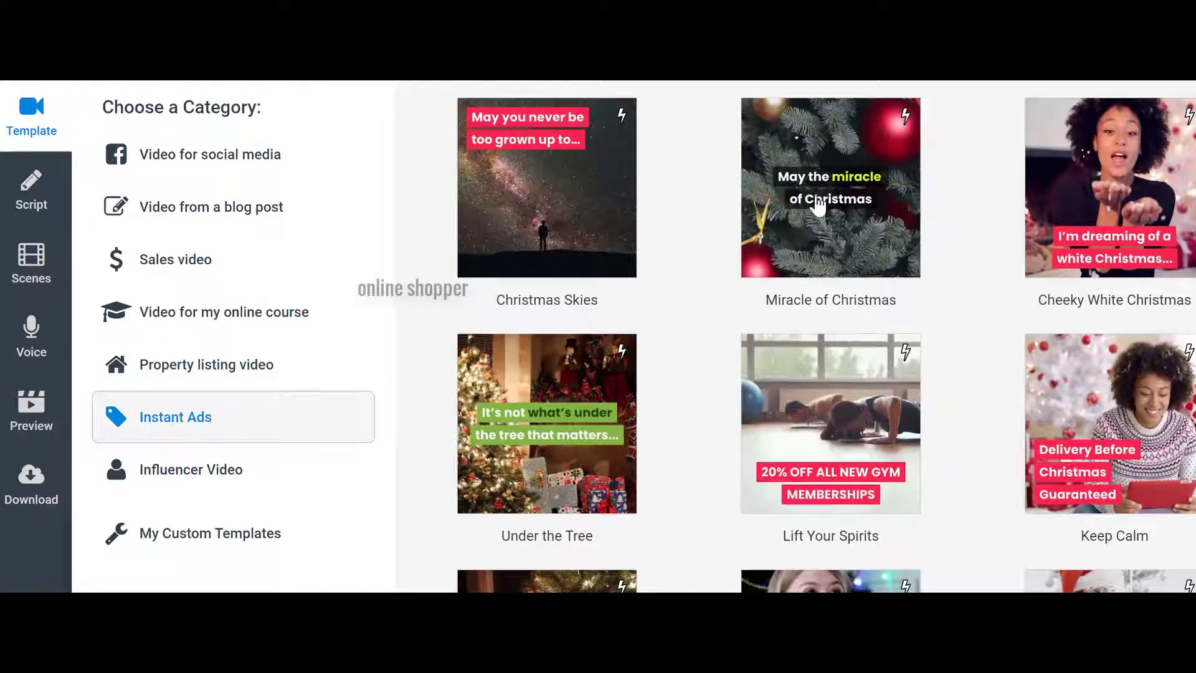
left_click(858, 223)
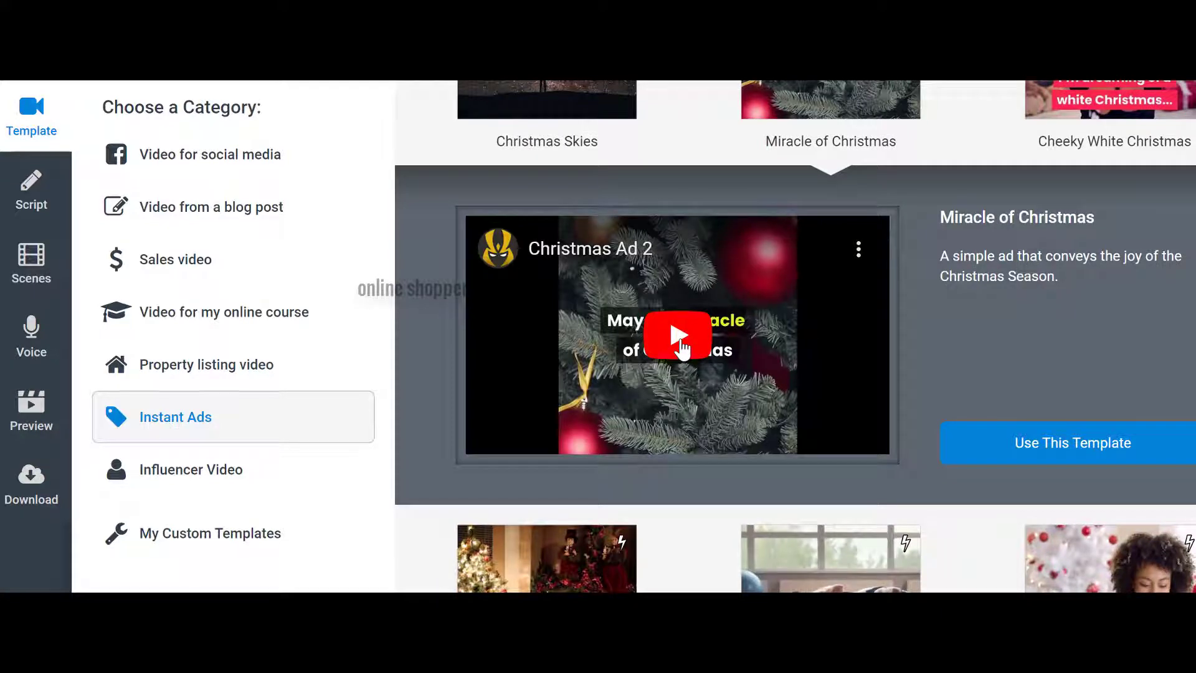
left_click(682, 348)
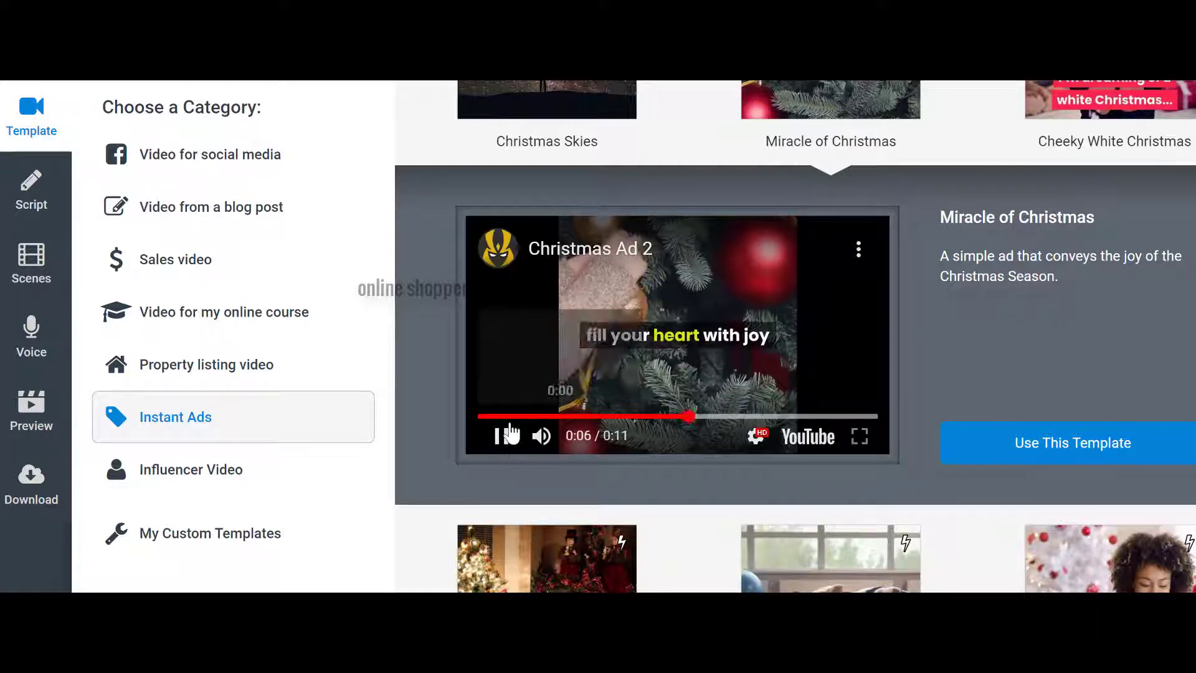
left_click(503, 438)
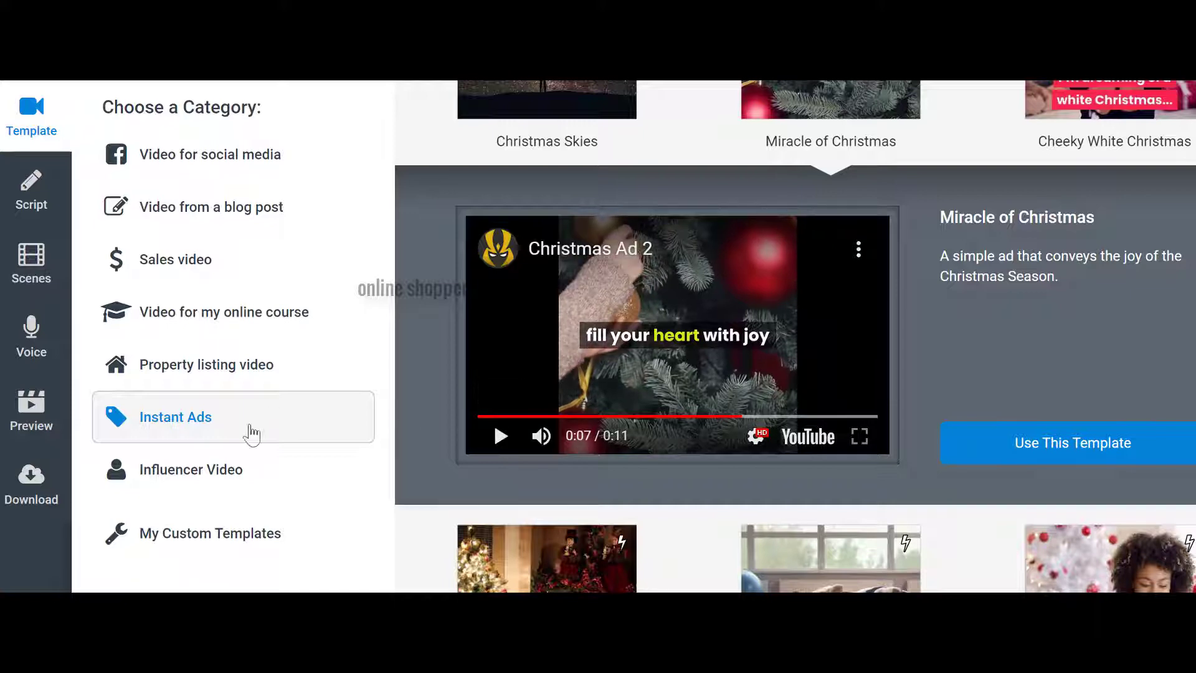
Step: Look through the Influencer Video, My Custom Templates and Video for social media template categories
left_click(267, 483)
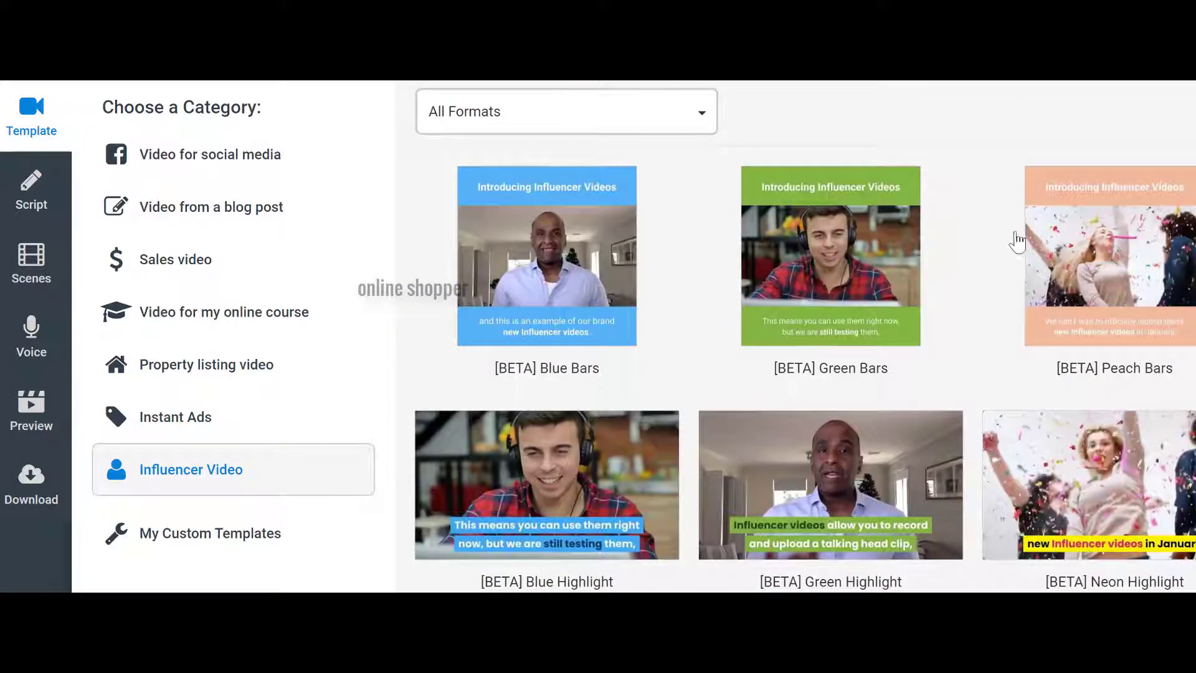
scroll(910, 280, "down", 2)
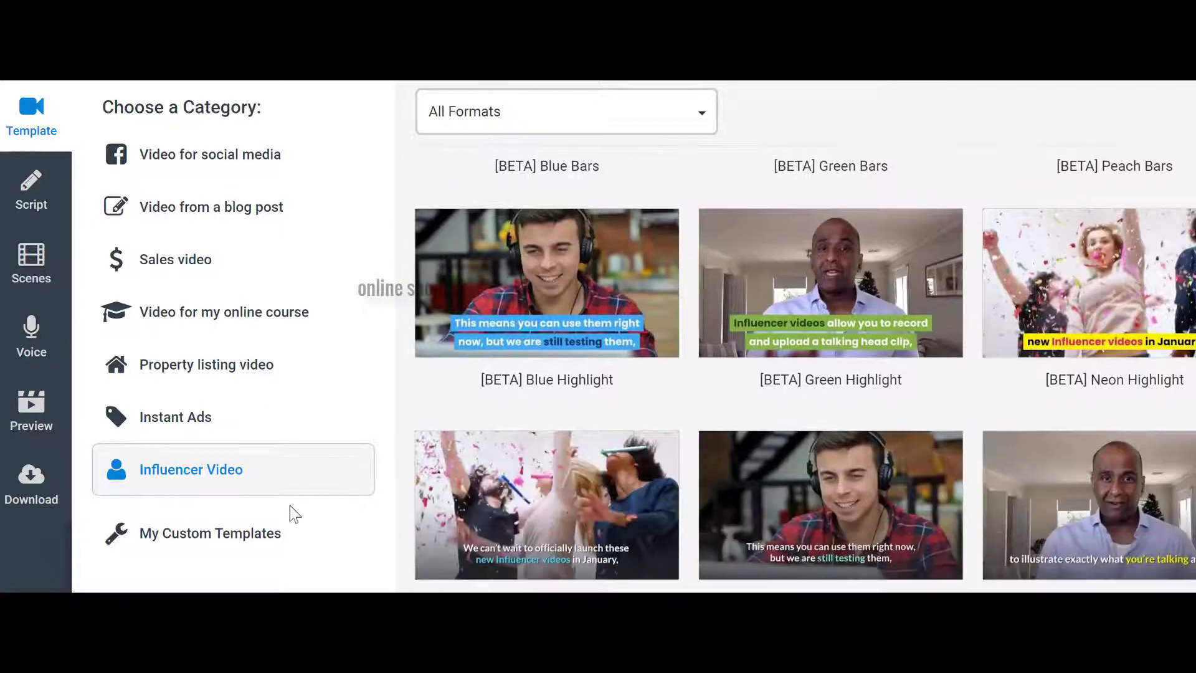
left_click(276, 542)
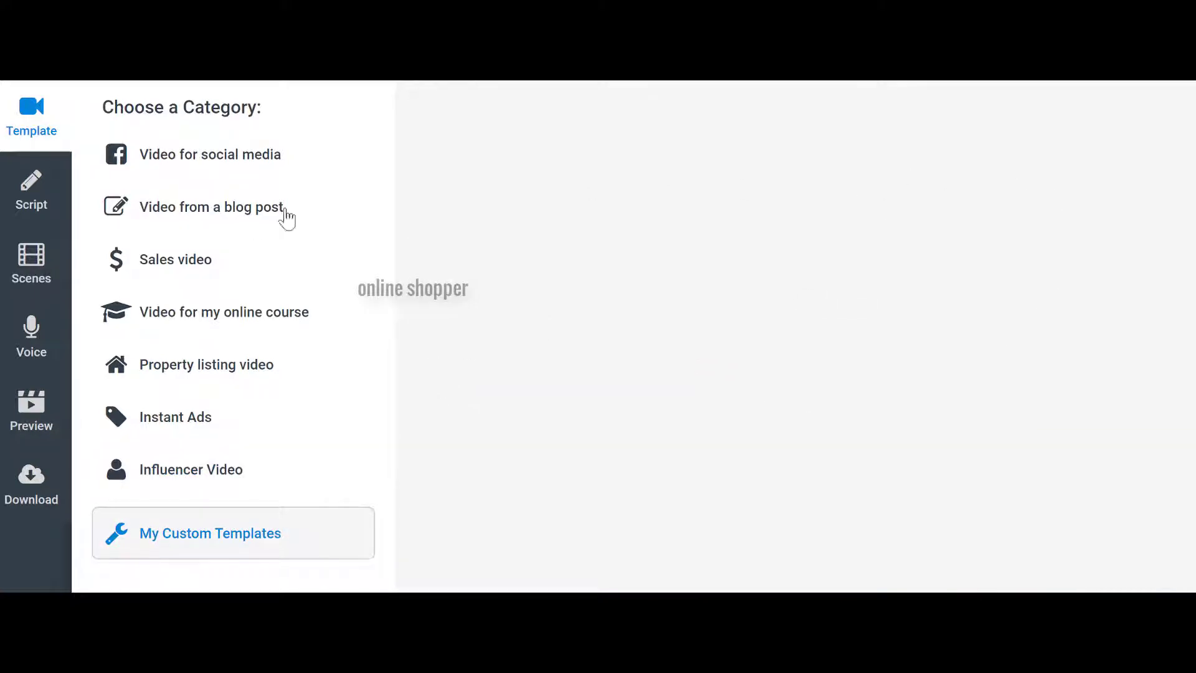
left_click(234, 155)
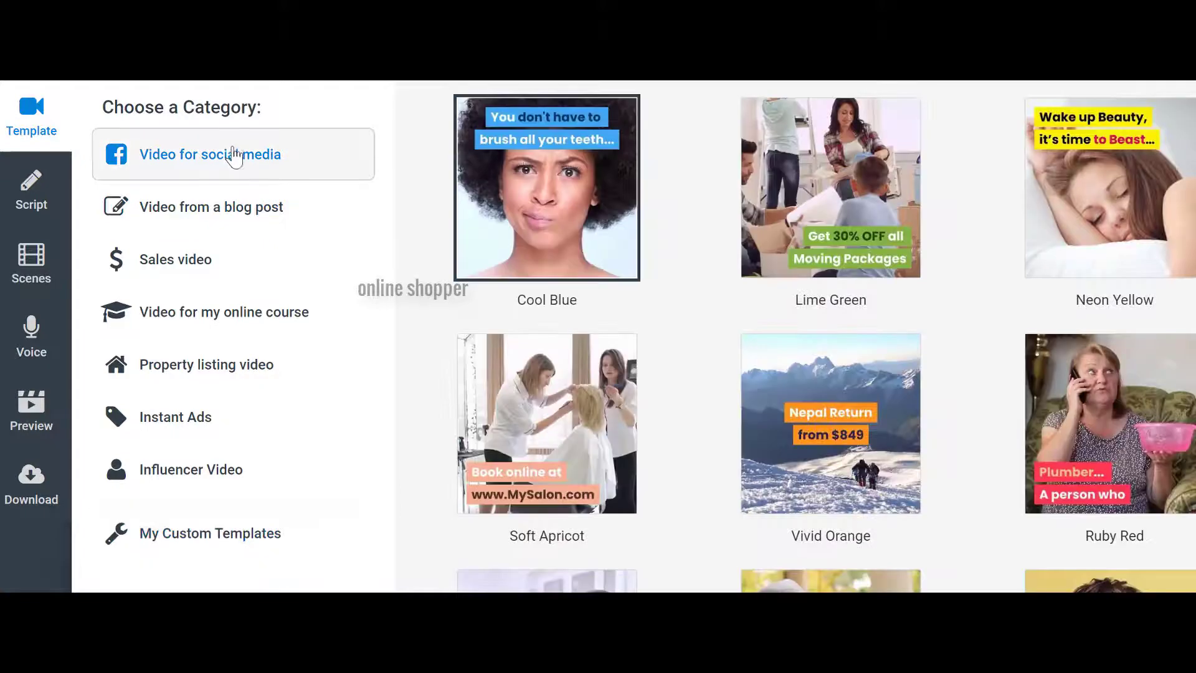
Step: Use the Cool Blue template from the Video from a blog post category for the new video
left_click(278, 223)
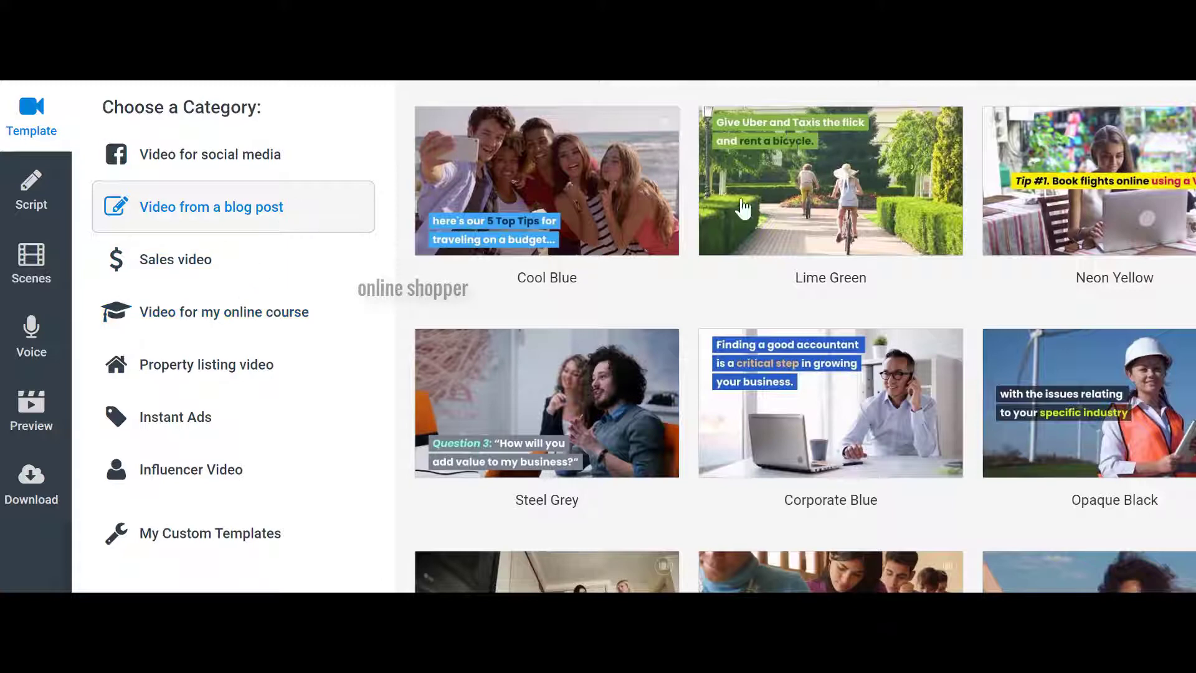
left_click(586, 223)
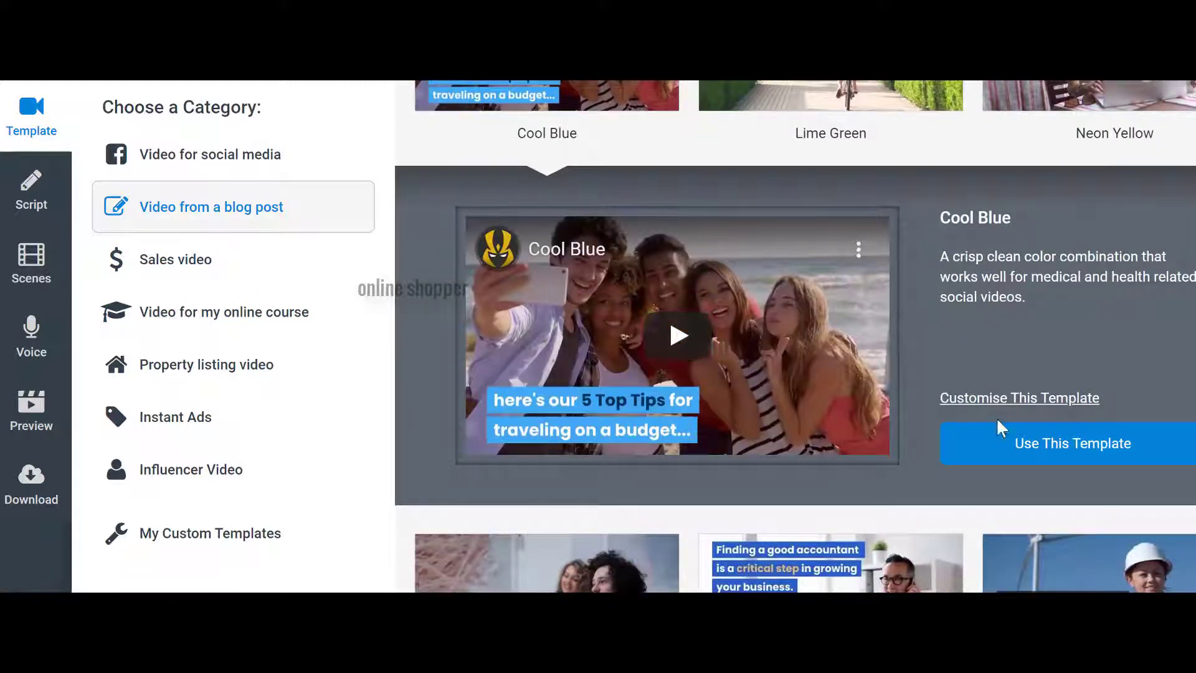
left_click(988, 461)
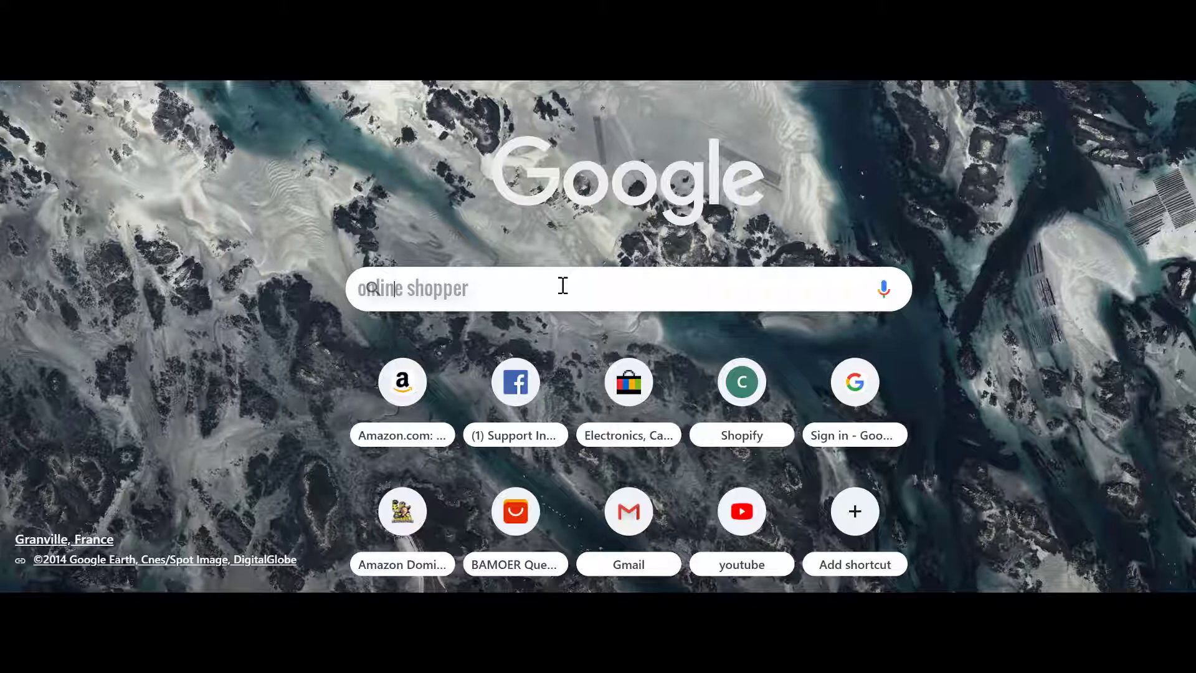
Step: Search Google for "banana" to find source text for the video script
type("ba")
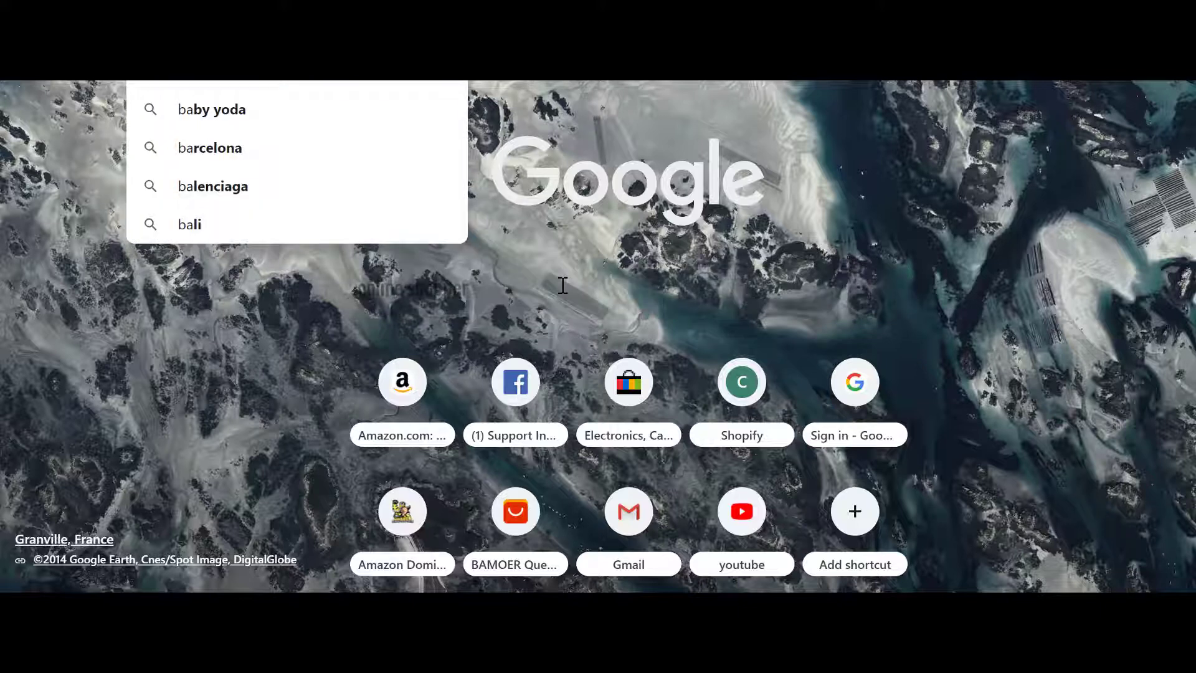
type("nn")
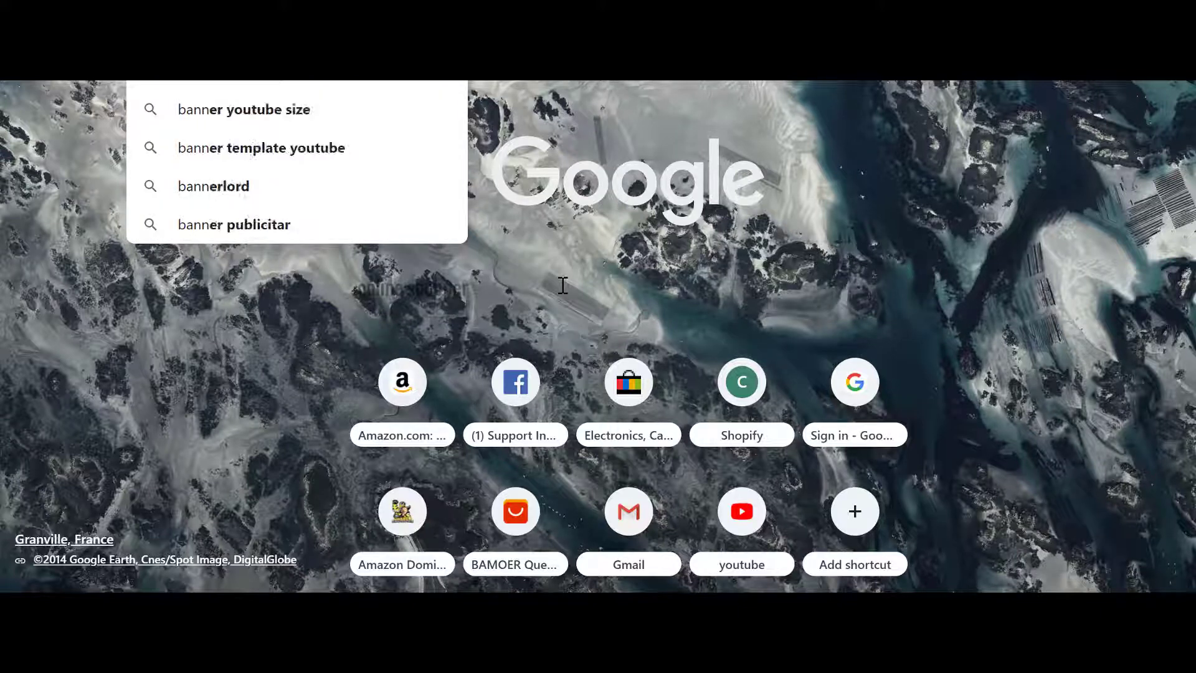
key("BackSpace")
type("a")
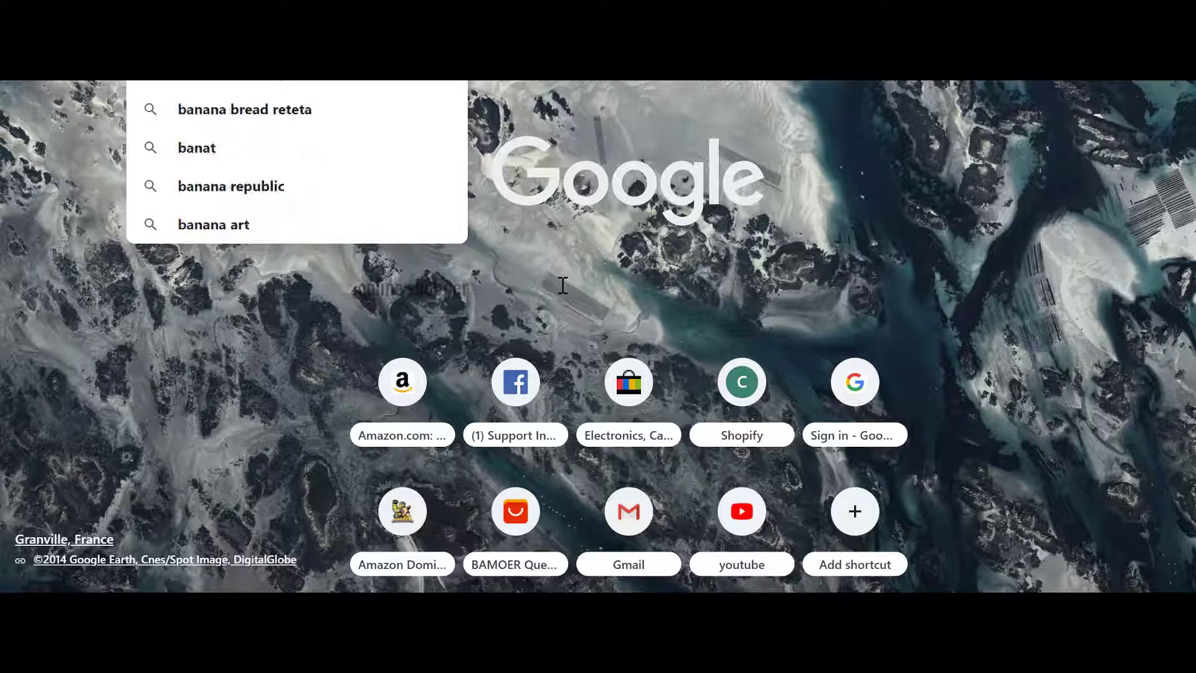
left_click(302, 87)
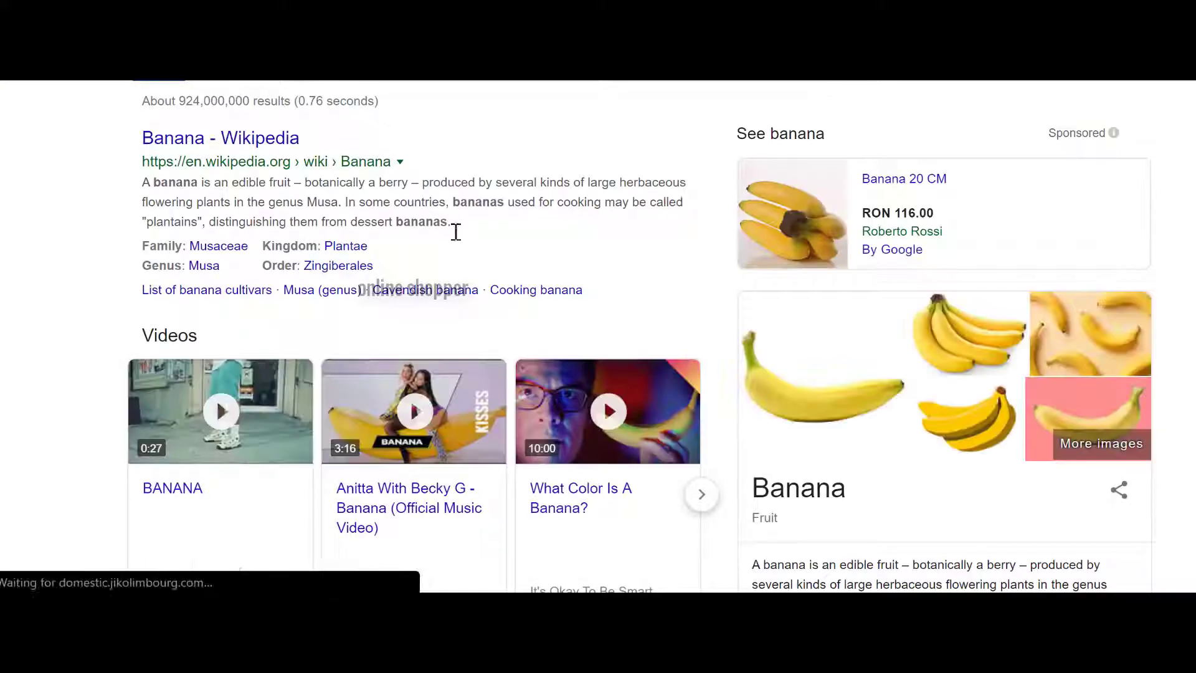
Step: Open the Wikipedia article on bananas, skim its introduction and return to the search results
left_click(272, 148)
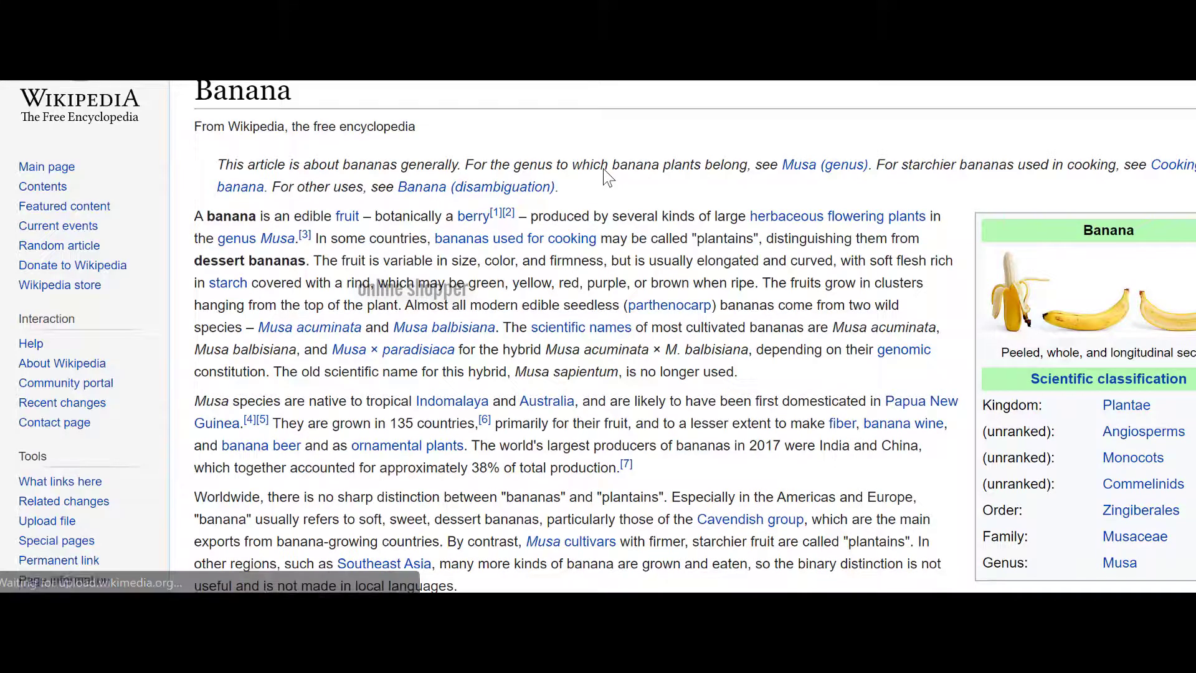
scroll(604, 169, "down", 2)
scroll(603, 169, "down", 2)
scroll(606, 169, "up", 4)
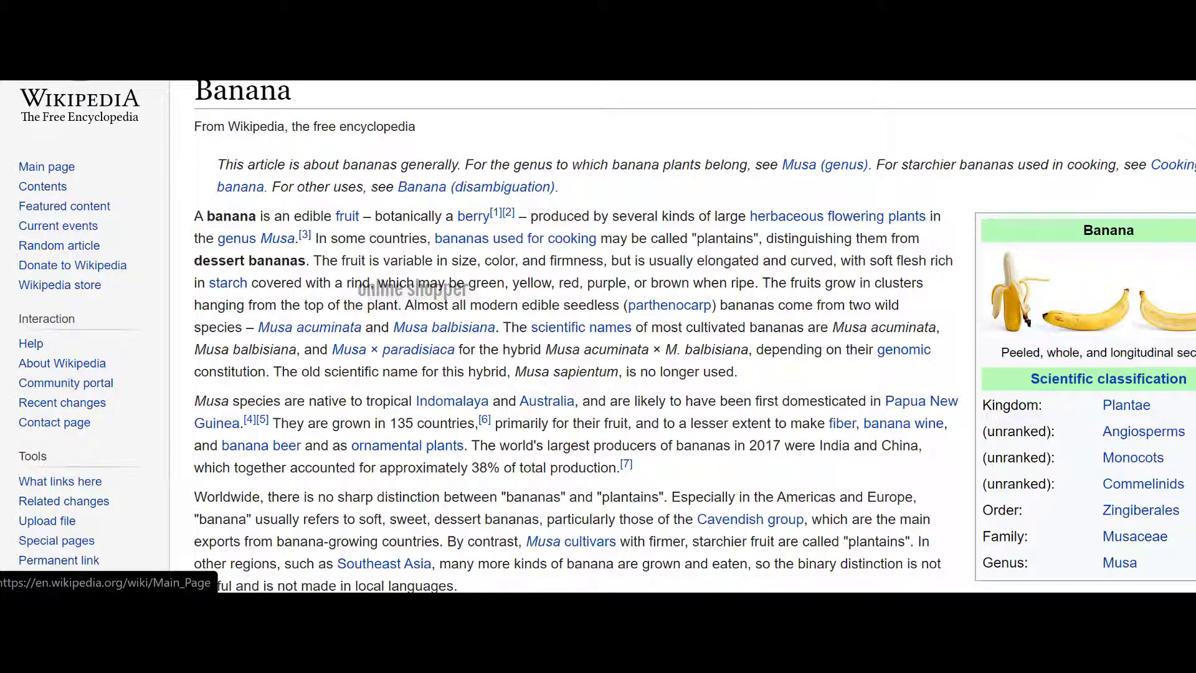
left_click(384, 564)
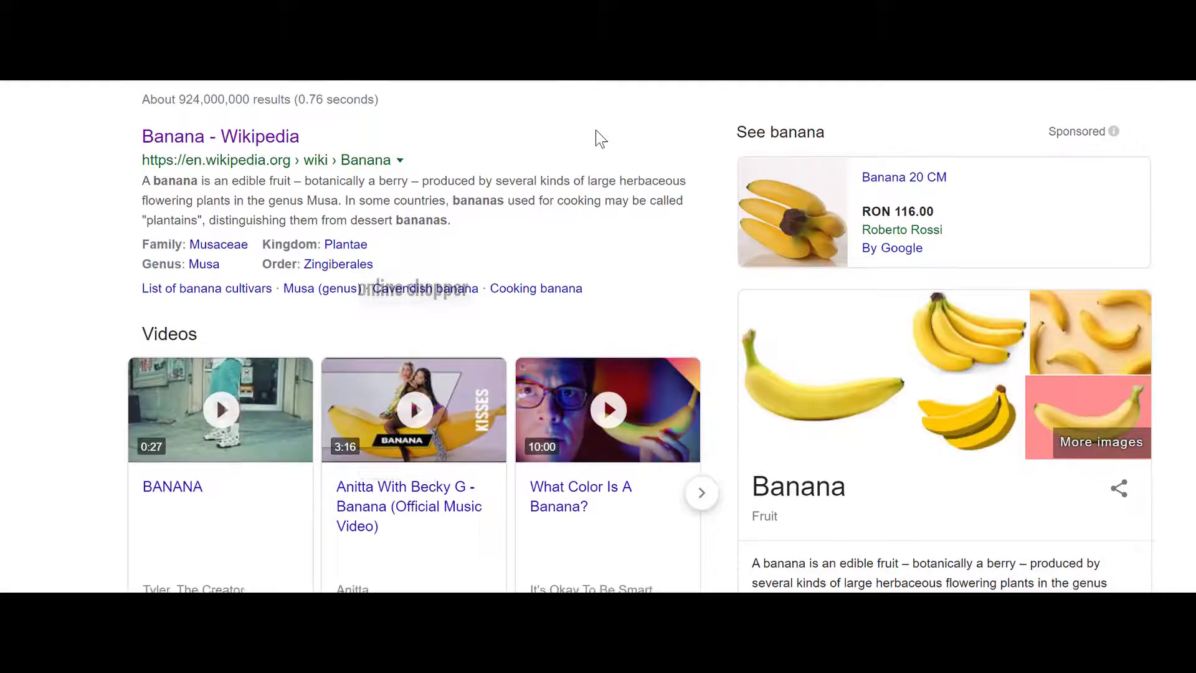
Step: Open the Live Science article about bananas from the search results and go to its opening paragraphs
scroll(596, 129, "down", 6)
scroll(590, 223, "down", 3)
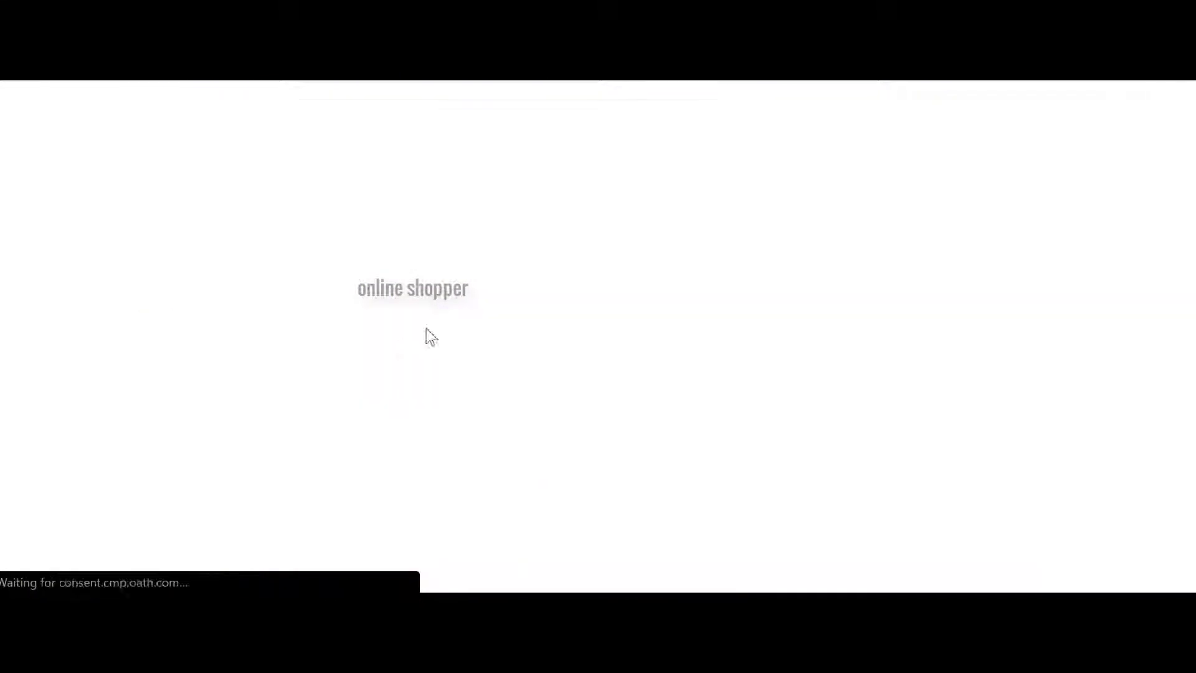
scroll(608, 262, "down", 10)
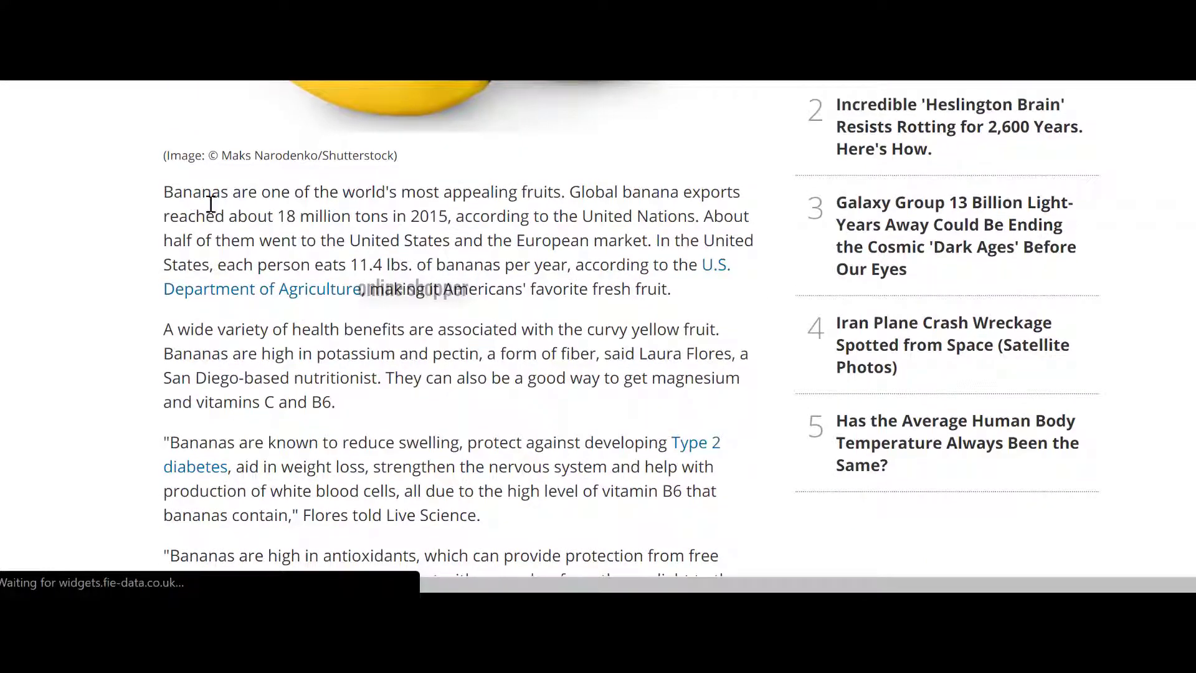
Step: Copy the article's first two paragraphs, from "Bananas are one of" through "vitamins C and B6."
left_click_drag(167, 195, 613, 333)
left_click_drag(678, 372, 720, 406)
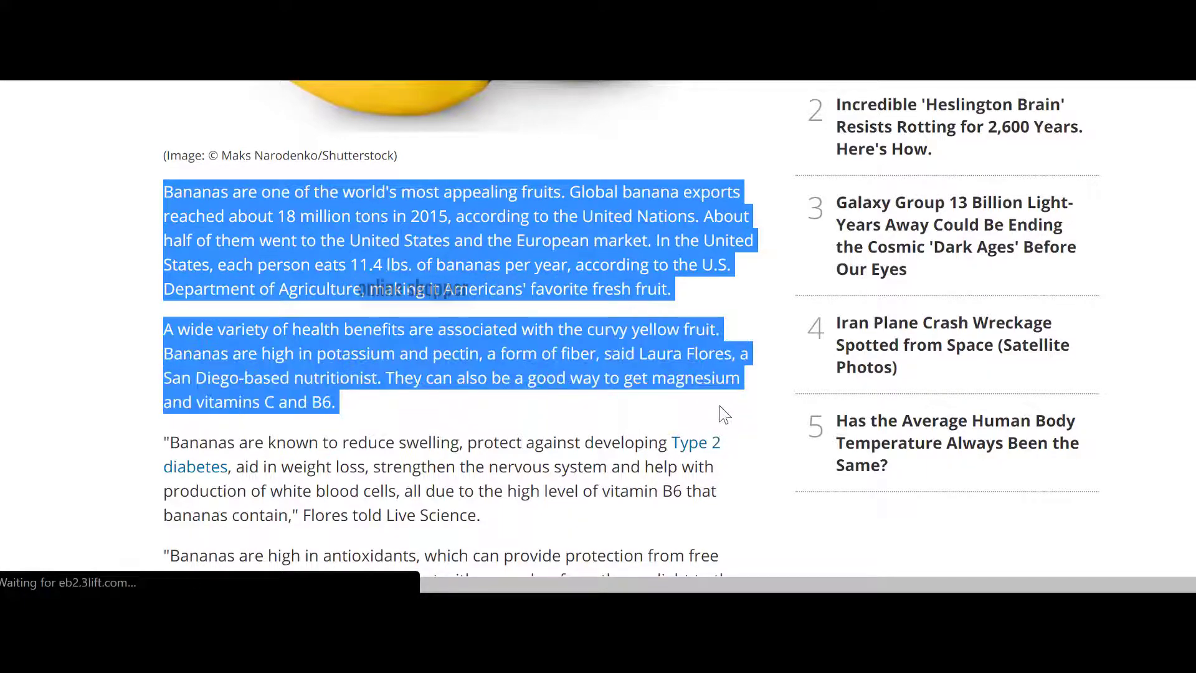
right_click(585, 252)
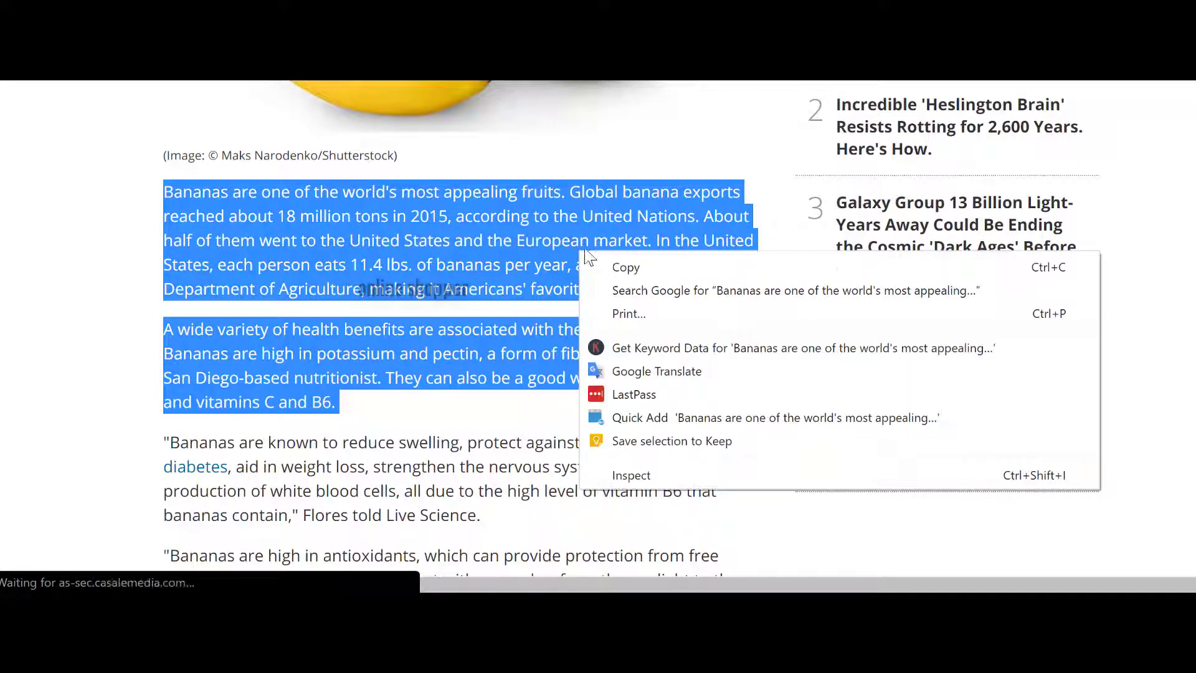
left_click(621, 260)
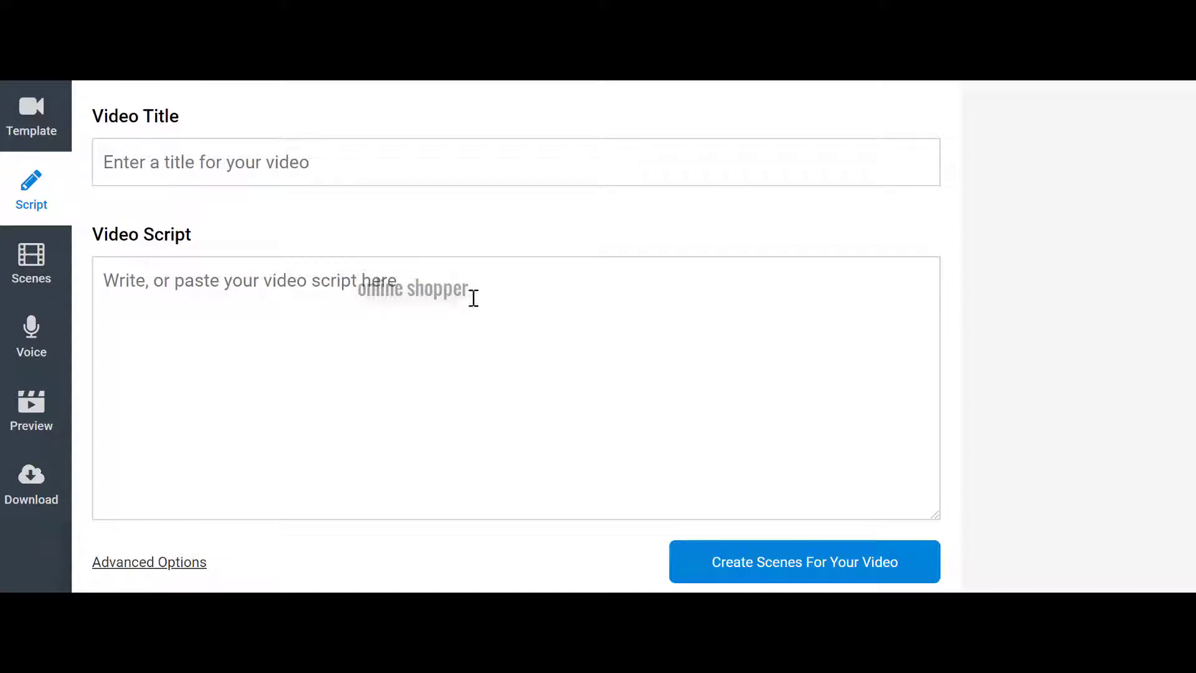
Step: Paste the copied paragraphs as the video script and insert a blank line before "European market"
left_click(150, 288)
right_click(151, 288)
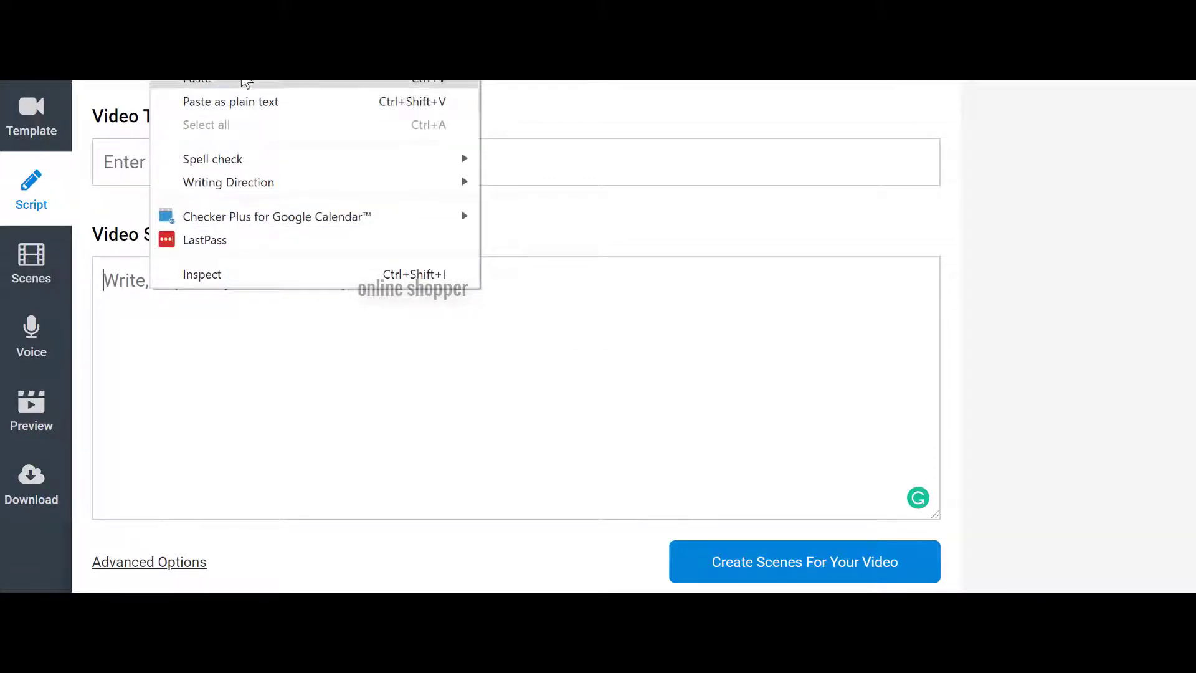
left_click(246, 81)
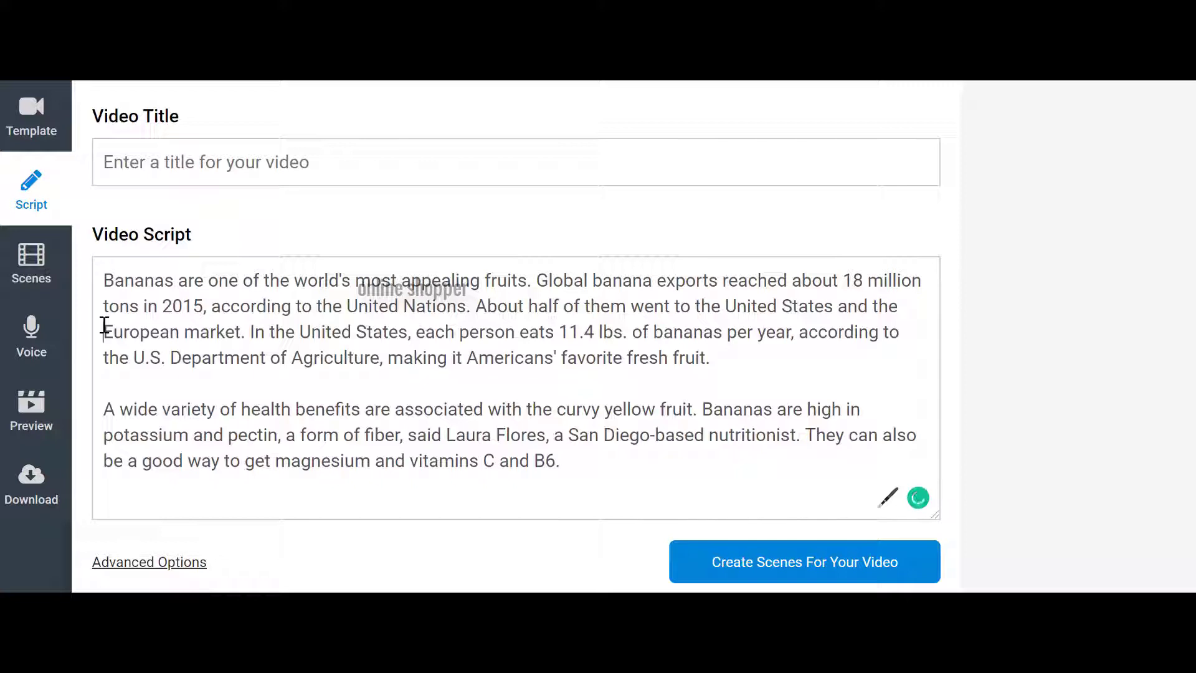
key("Return")
key("Return")
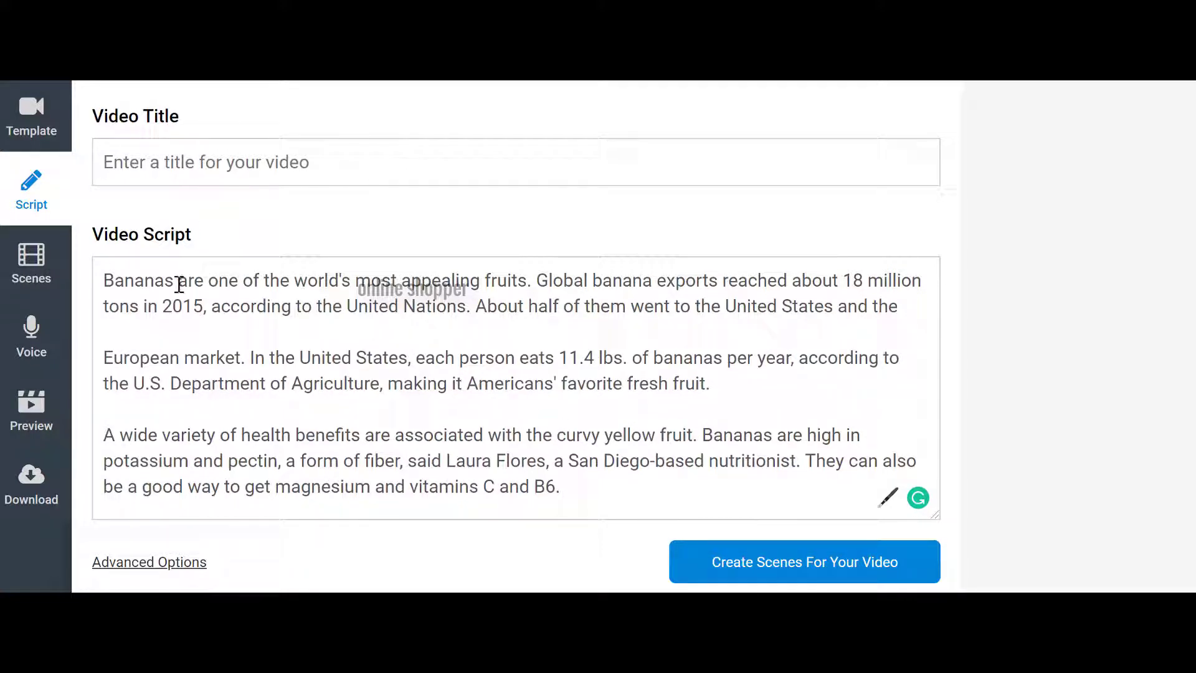
Step: Set the video title to "Bananas" by copying the script's first word, and create the scenes for the video
left_click_drag(174, 283, 108, 278)
right_click(108, 277)
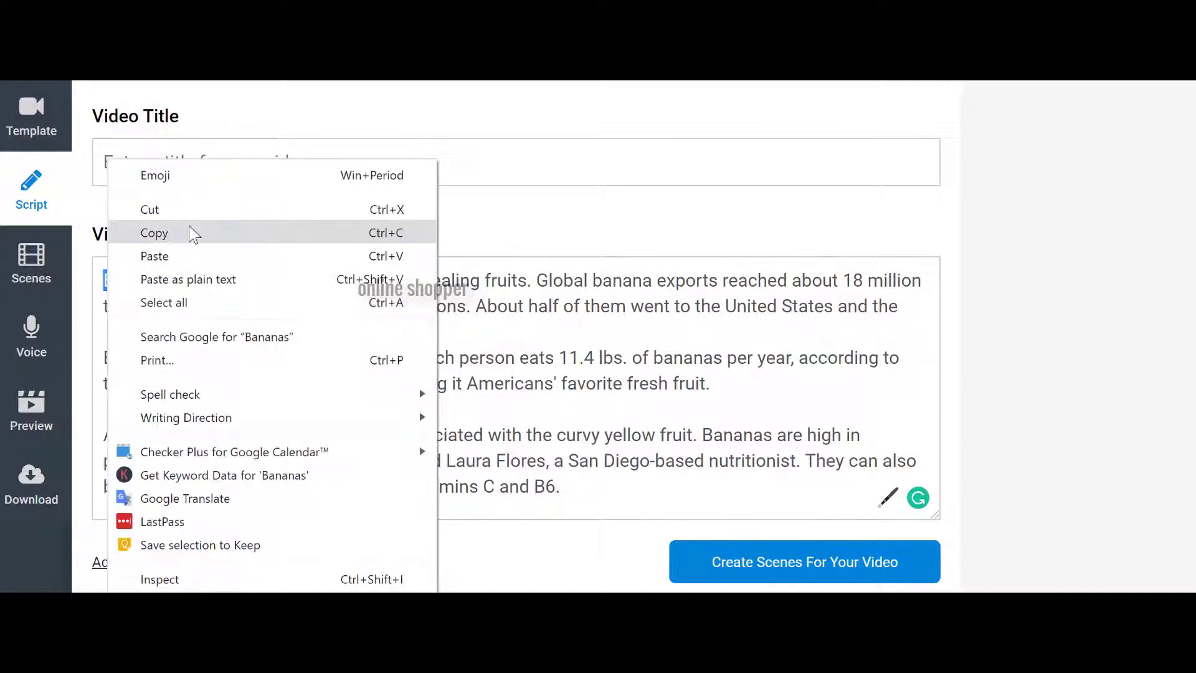
left_click(191, 231)
left_click(199, 159)
right_click(199, 160)
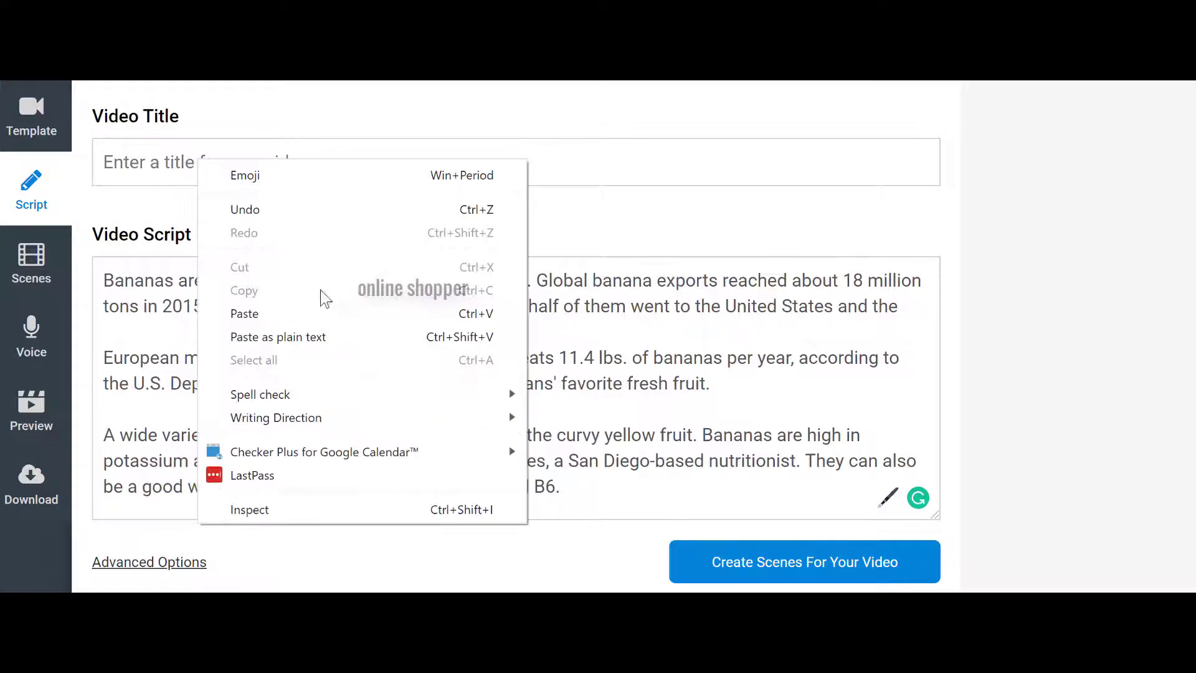
left_click(302, 315)
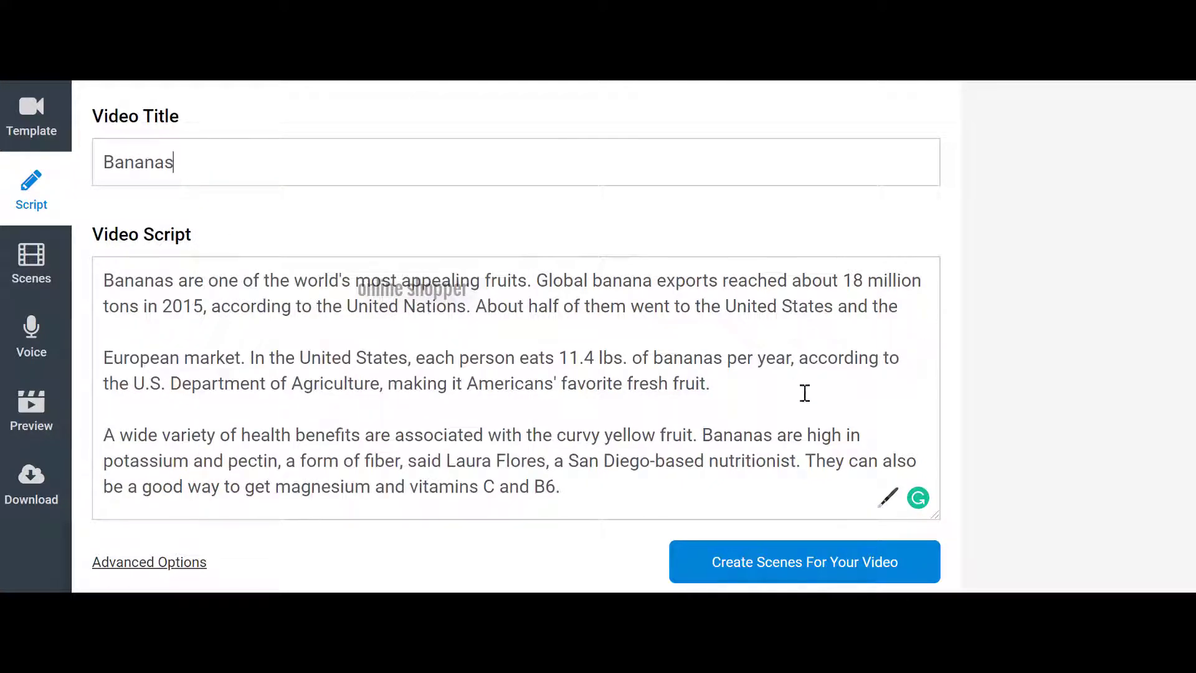
left_click(762, 567)
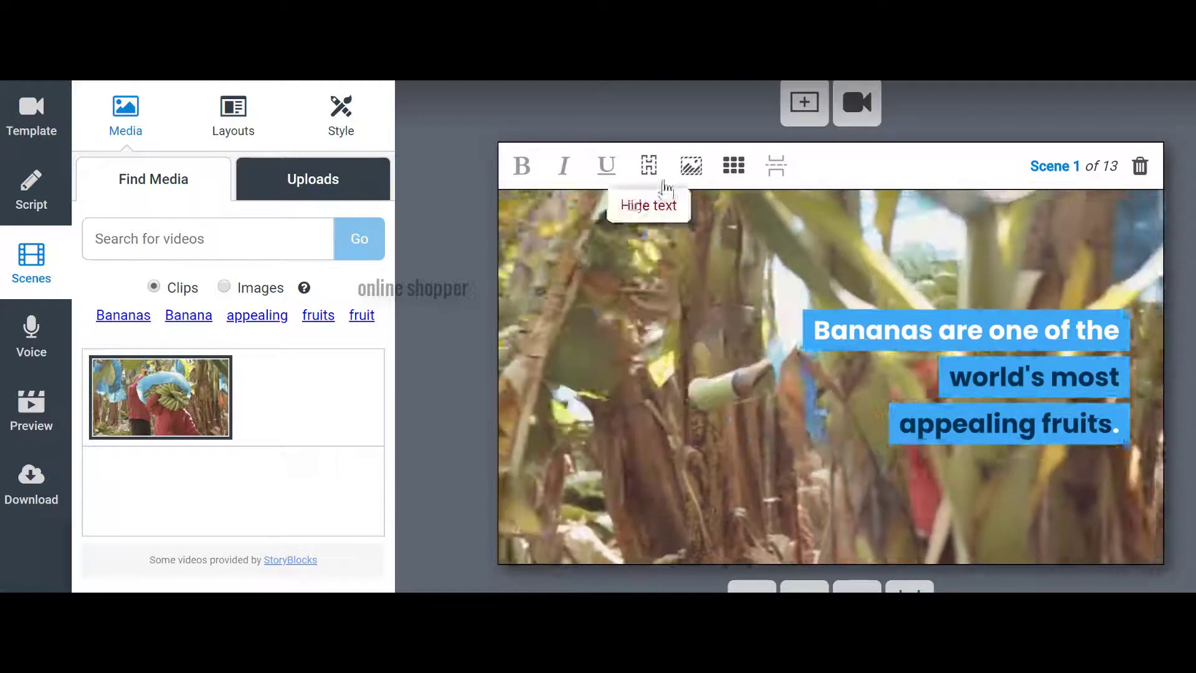
Step: Try hiding the background media of scene 1, and restore it
left_click(703, 179)
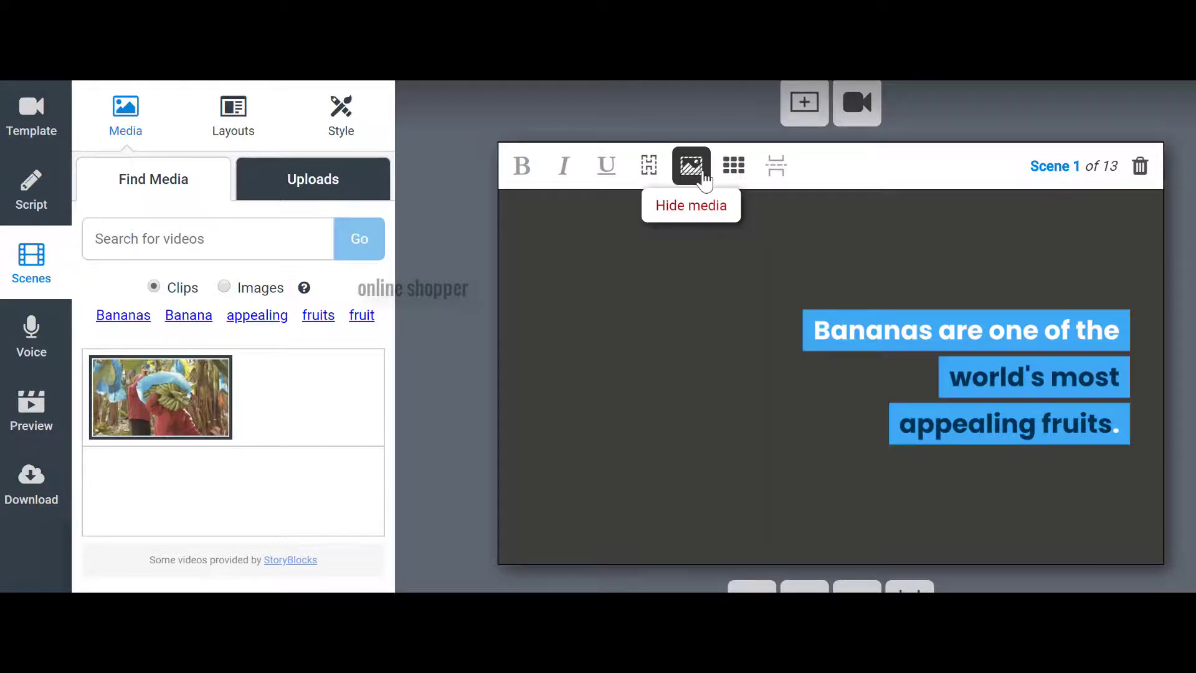
left_click(705, 180)
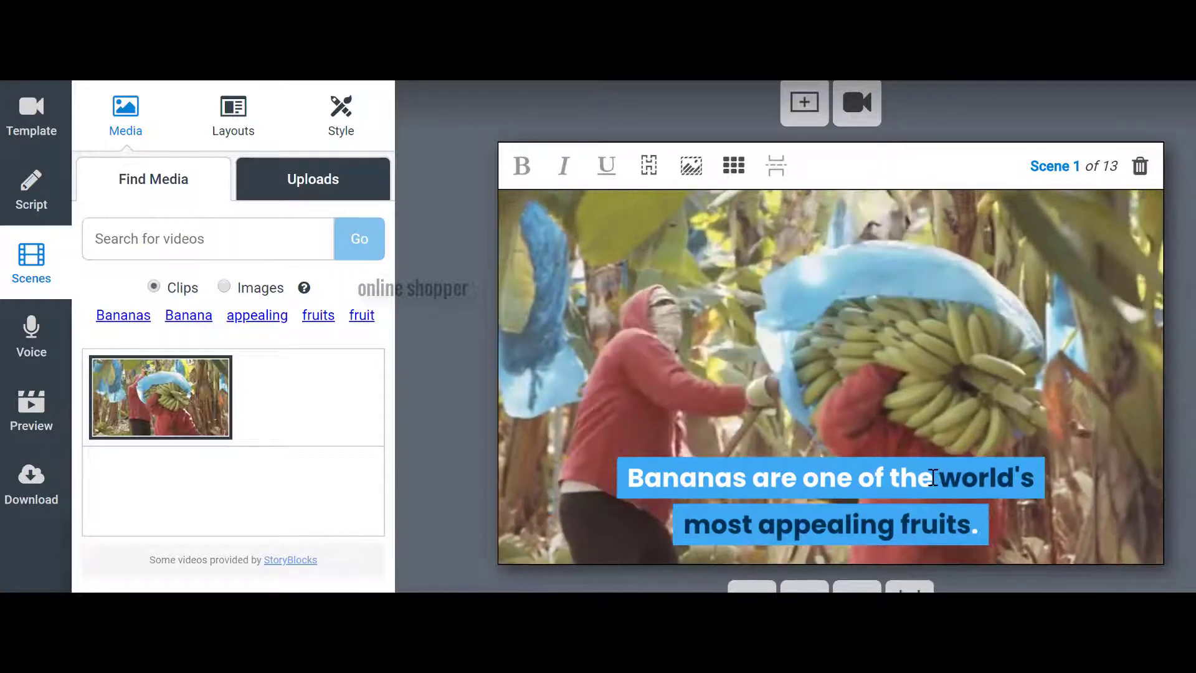
Step: Place scene 1's text at the bottom centre and bold its words "Bananas are one of the"
left_click_drag(933, 477, 639, 483)
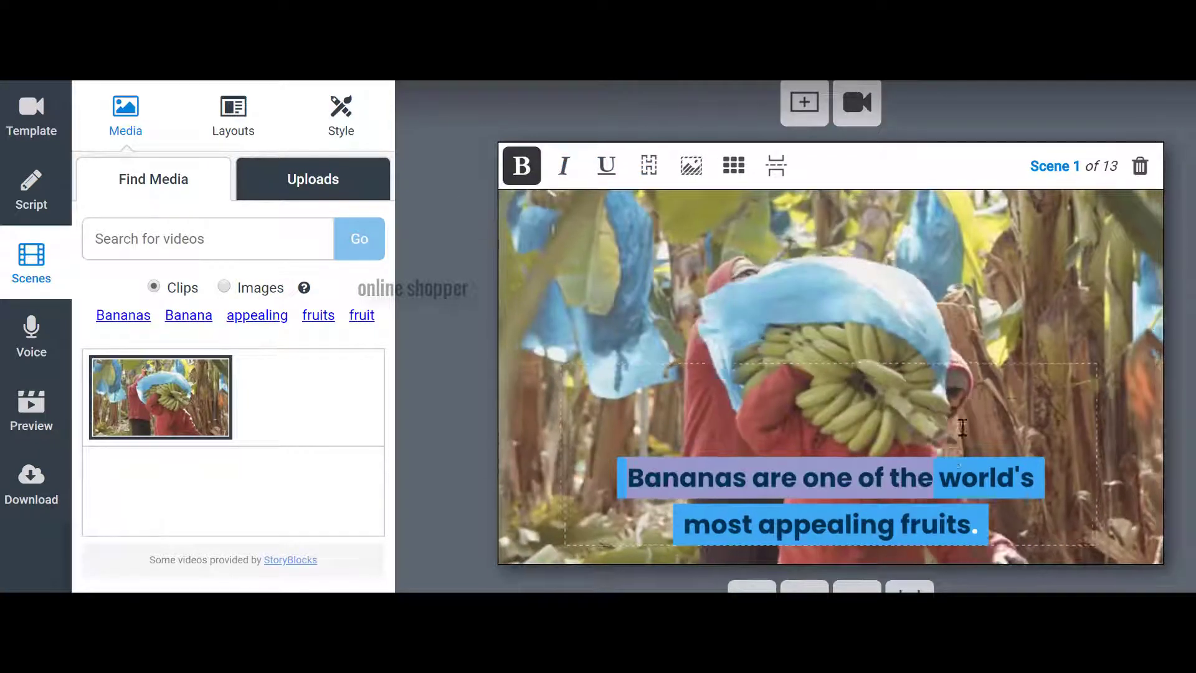
left_click(1113, 405)
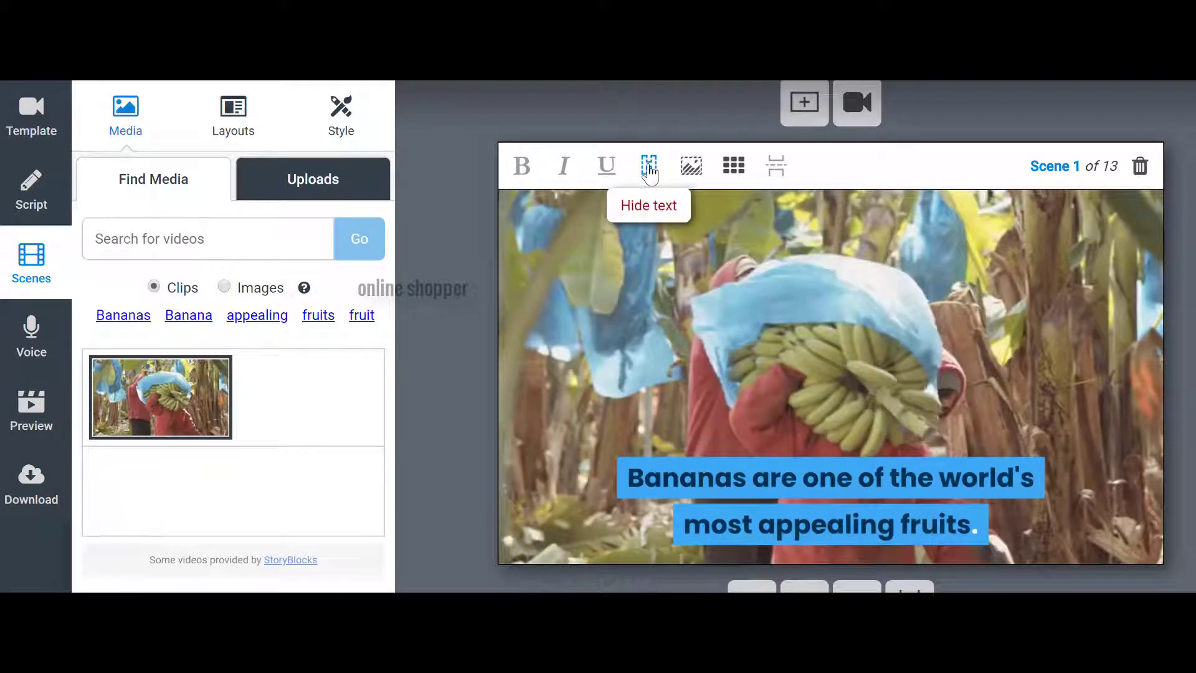
Step: Hide the on-screen text of scene 1 and scene 2
left_click(648, 167)
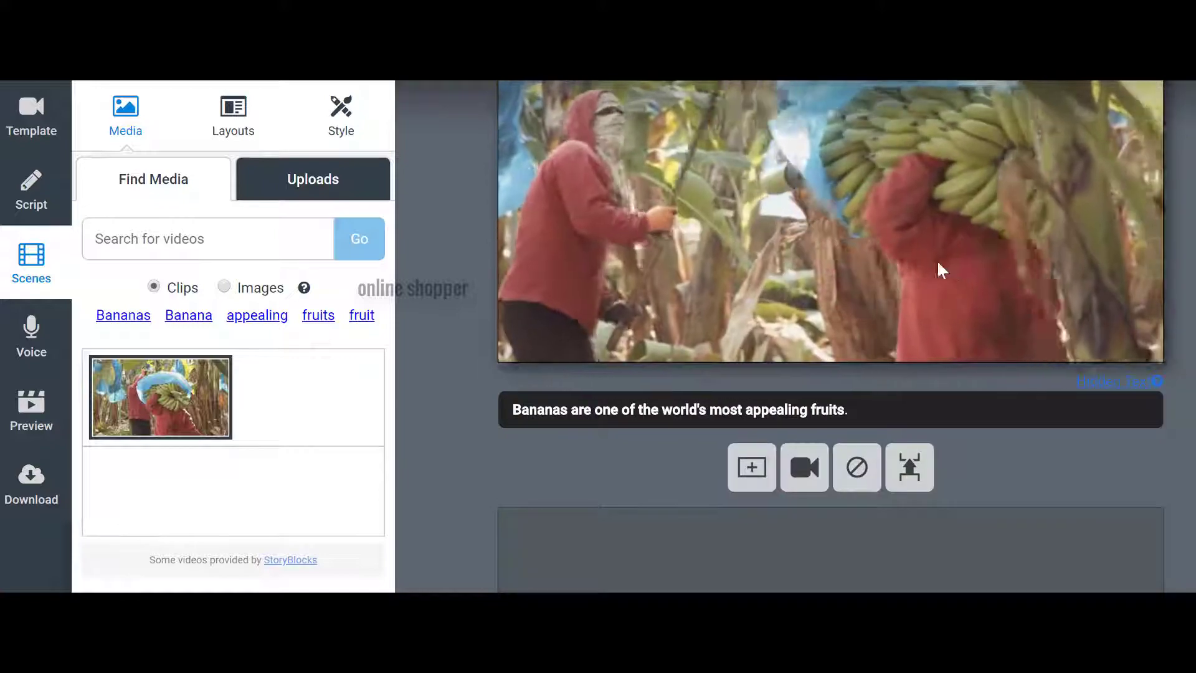
scroll(966, 274, "up", 1)
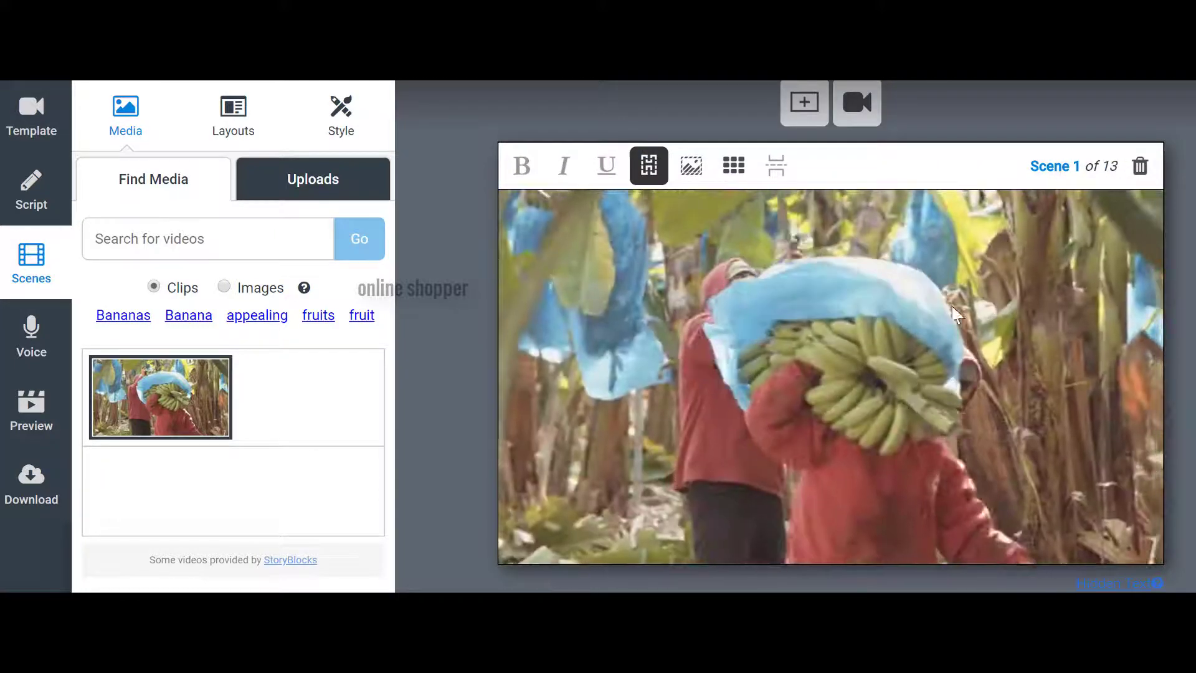
scroll(951, 304, "down", 1)
scroll(951, 304, "up", 1)
scroll(944, 358, "down", 8)
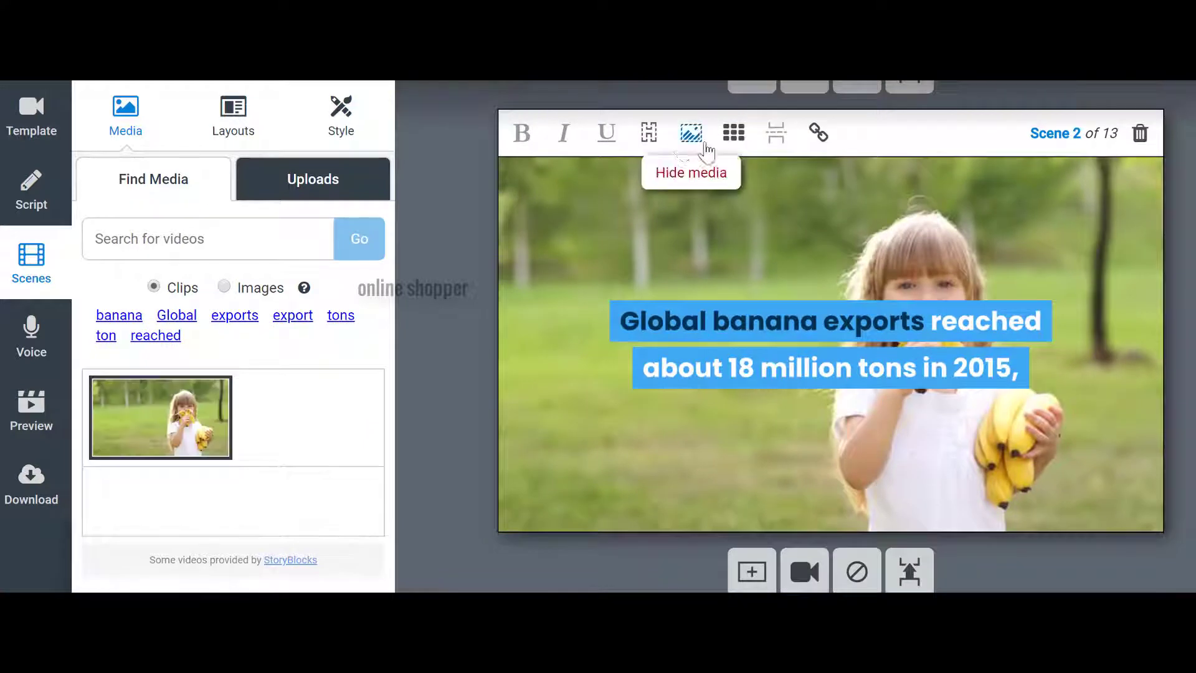
left_click(653, 150)
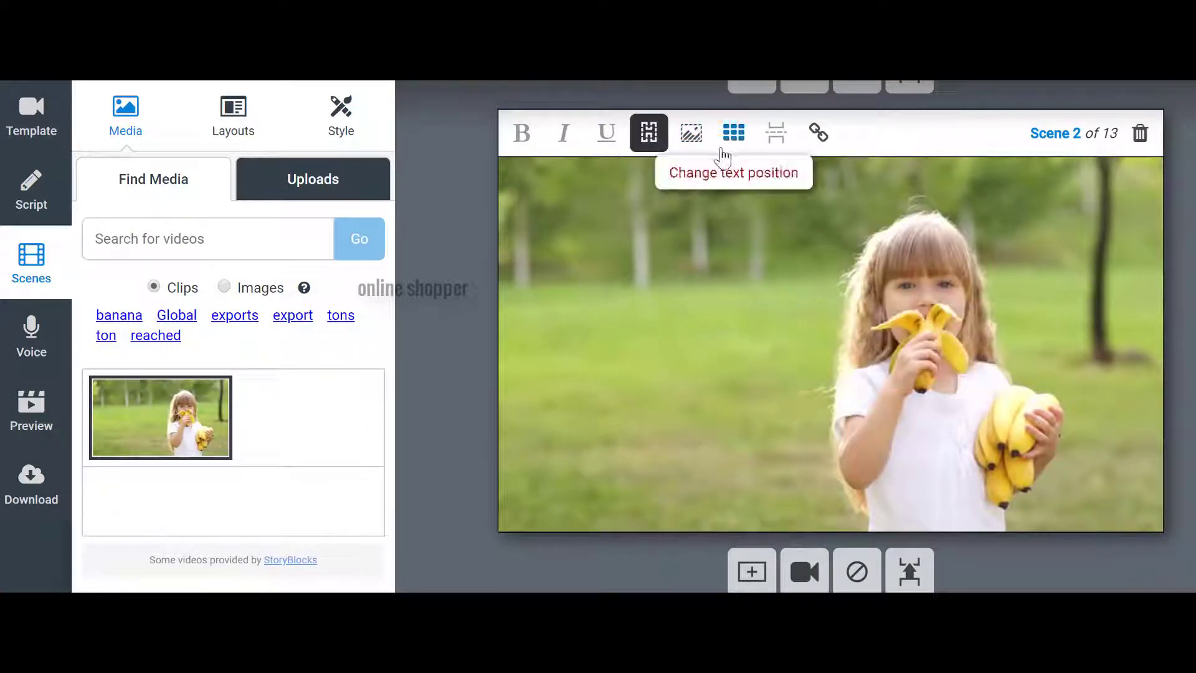
Step: Position the text of scene 3, "according to the United Nations.", at the bottom centre of the frame
scroll(1050, 319, "down", 7)
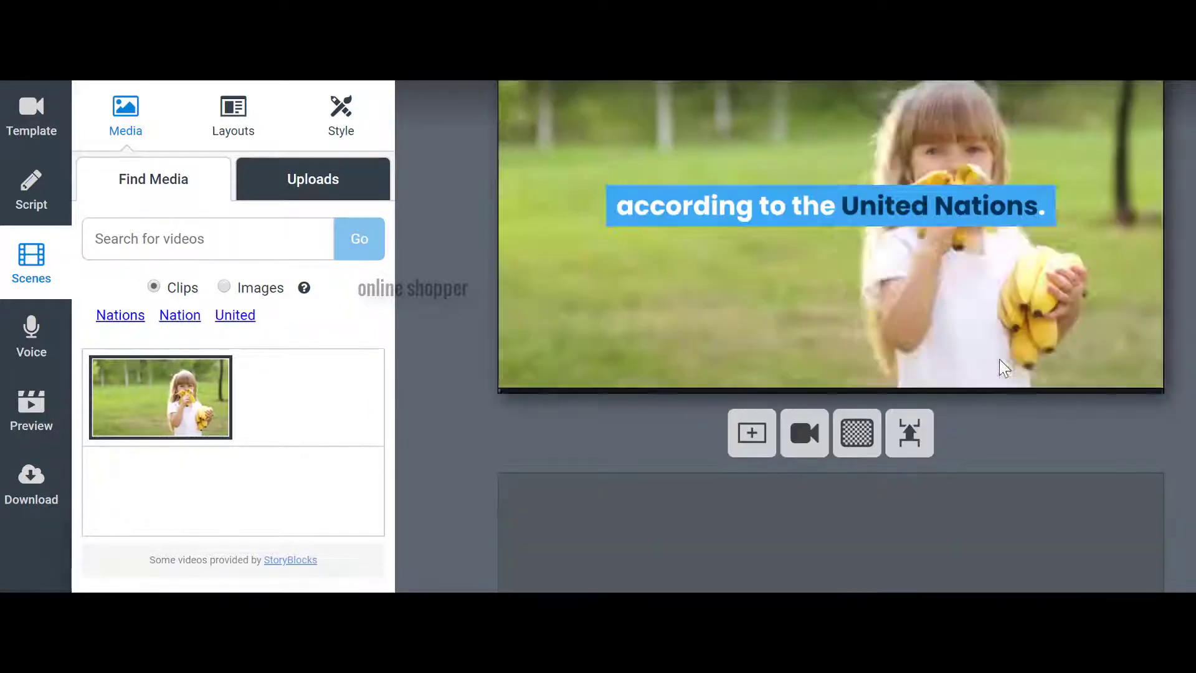
scroll(1001, 348, "up", 3)
left_click(734, 298)
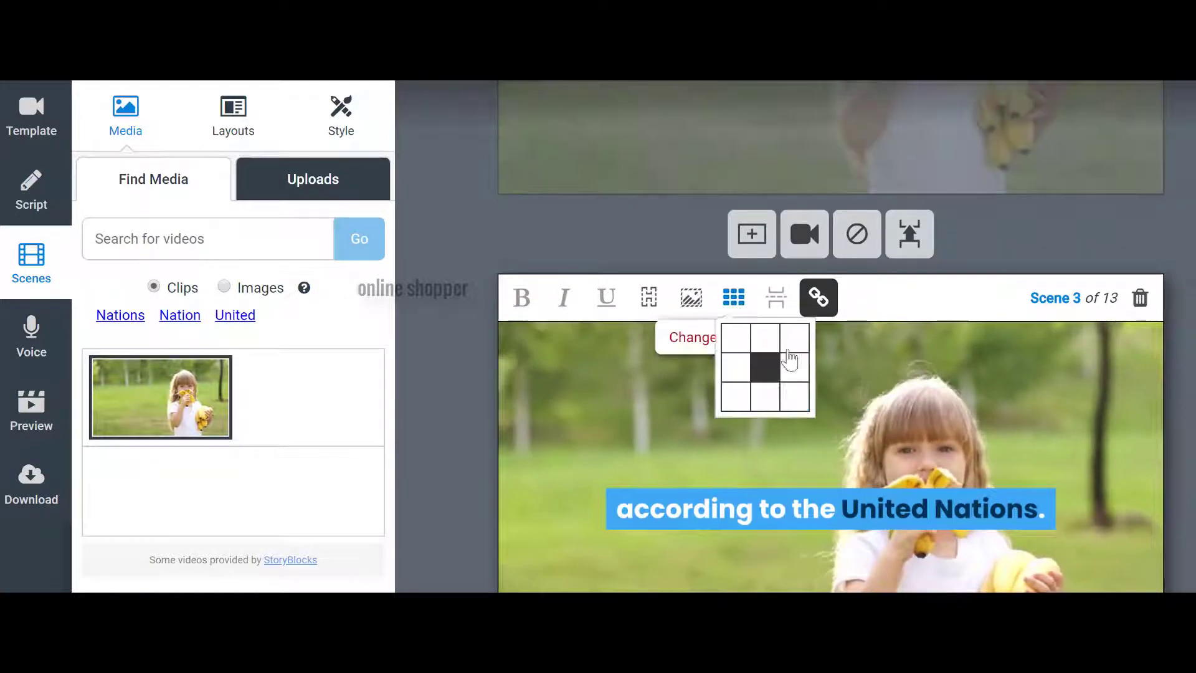
left_click(767, 396)
Step: Look through scenes 4 to 6 to check how their background clips match the text
scroll(1079, 399, "down", 3)
scroll(1079, 399, "down", 6)
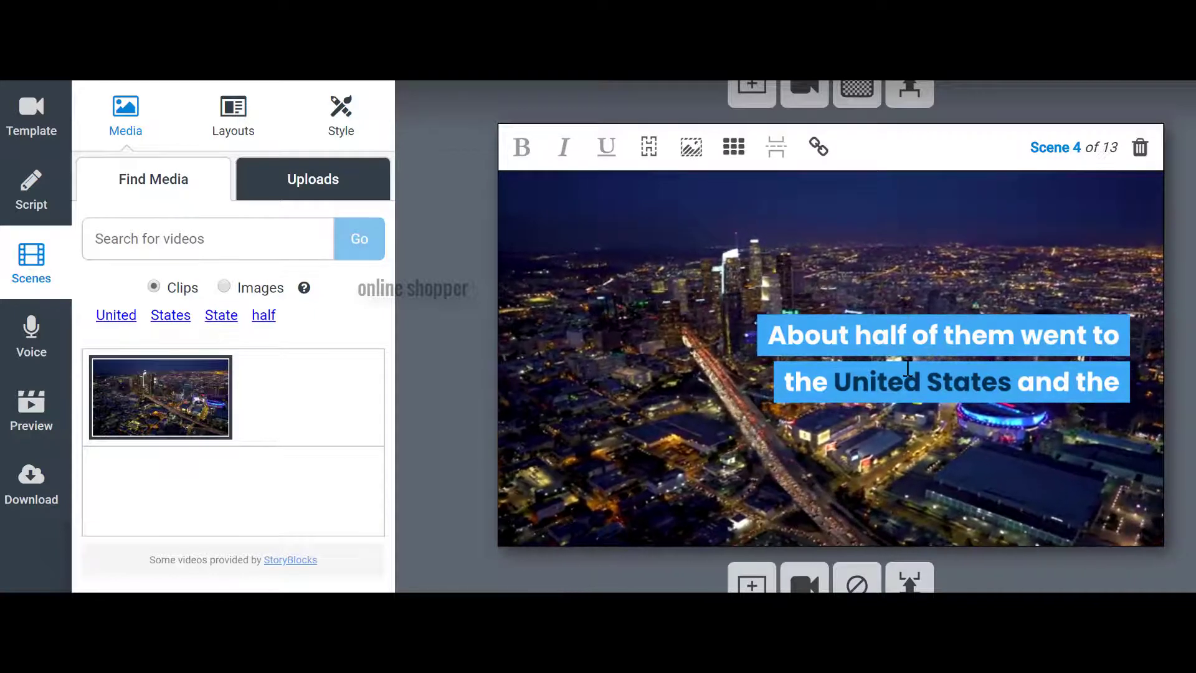
scroll(1012, 287, "down", 5)
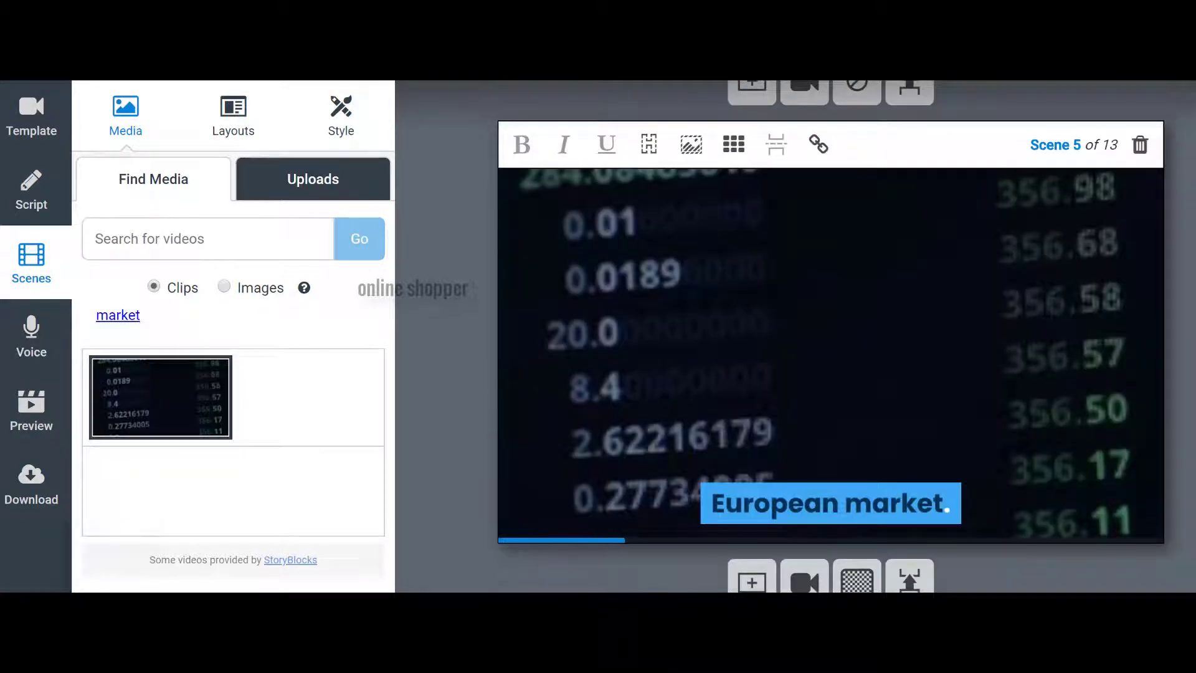
scroll(1012, 287, "down", 2)
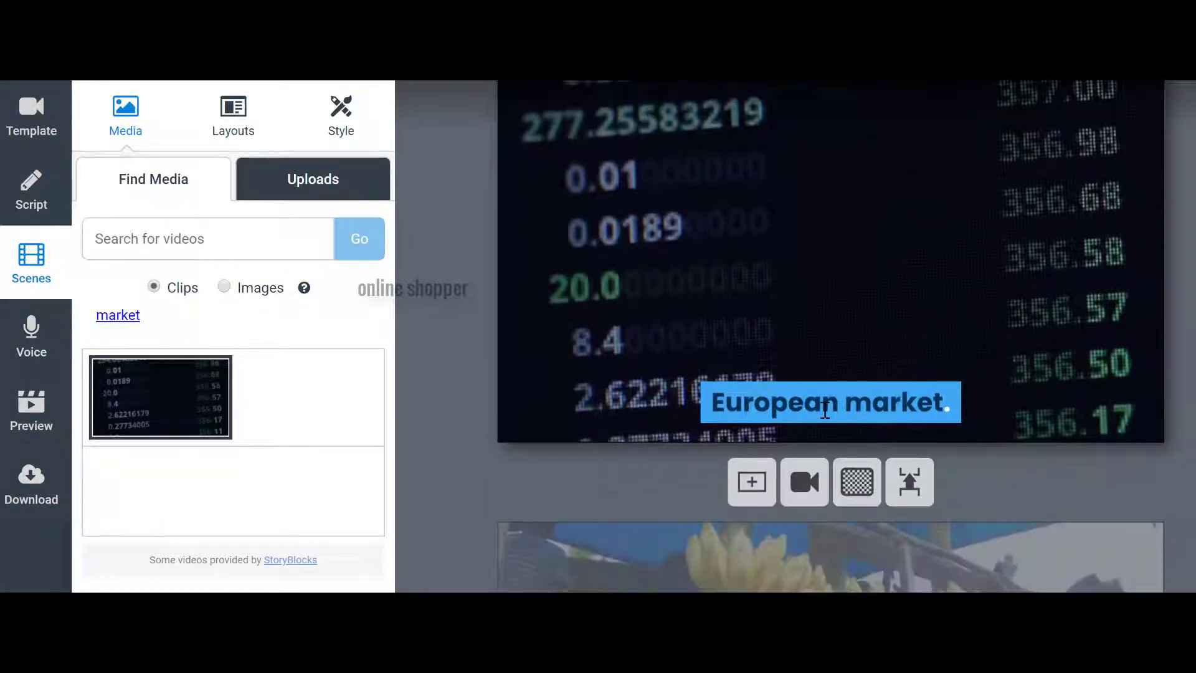
scroll(906, 409, "up", 3)
scroll(933, 401, "down", 7)
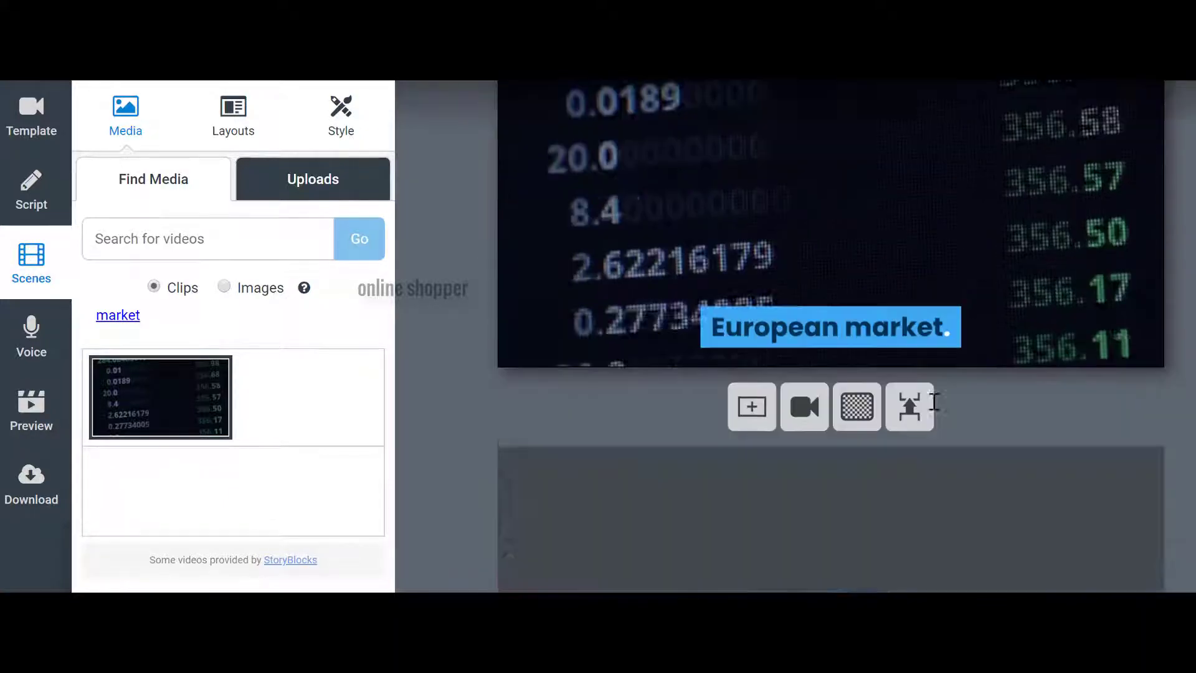
scroll(1017, 312, "down", 3)
scroll(1017, 312, "down", 5)
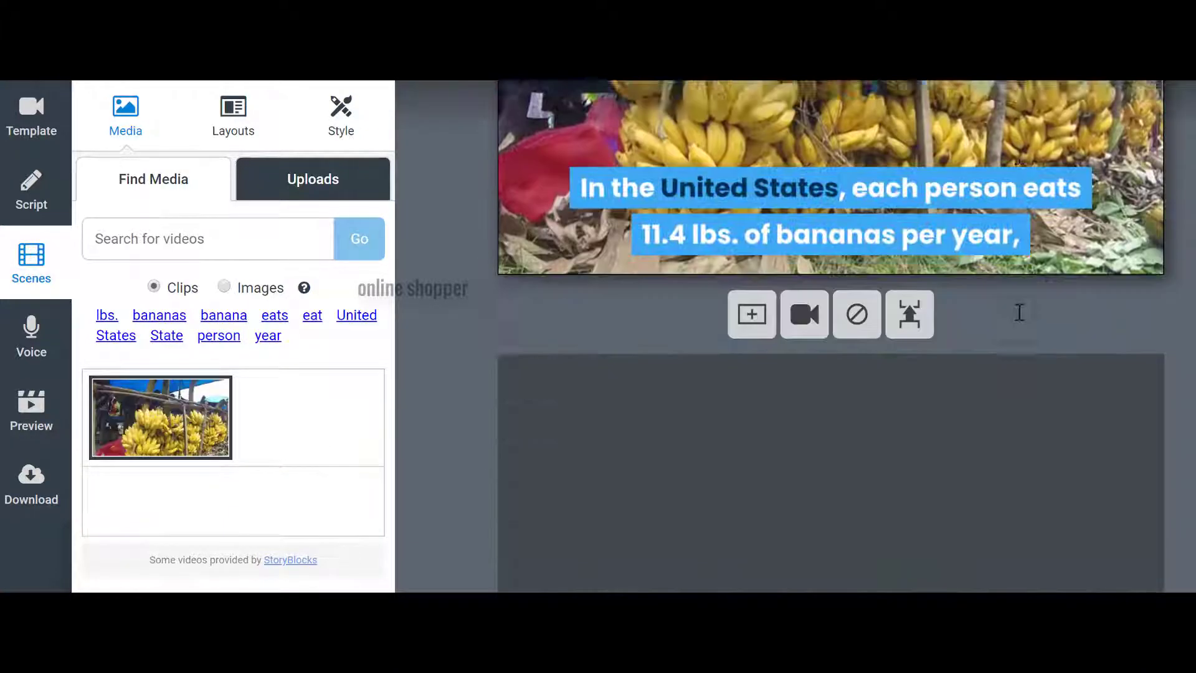
scroll(777, 270, "down", 5)
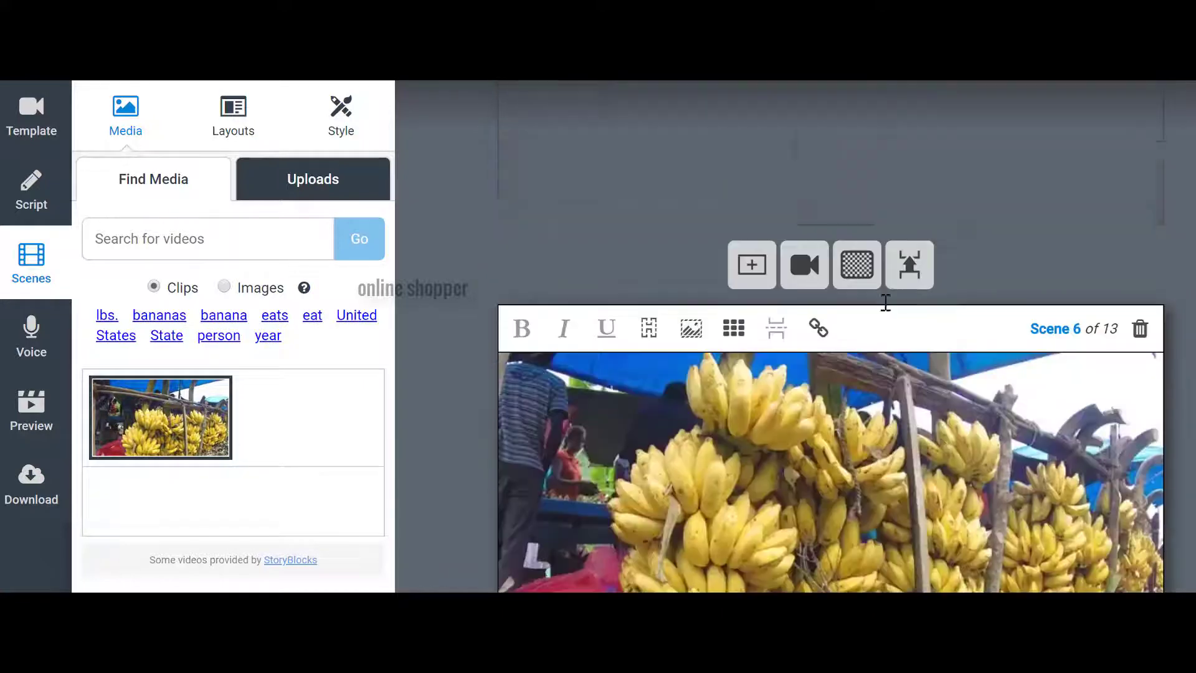
Step: Return to scene 5, "European market.", and search the video clips for "banna"
scroll(863, 323, "up", 3)
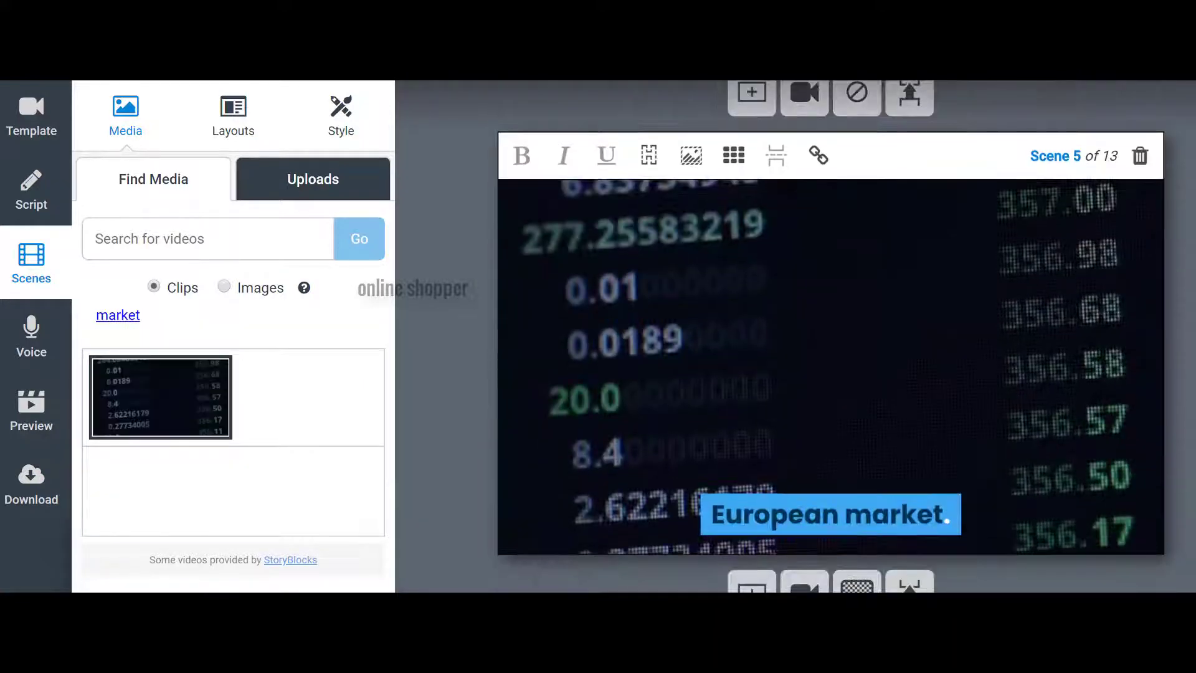
scroll(830, 336, "down", 1)
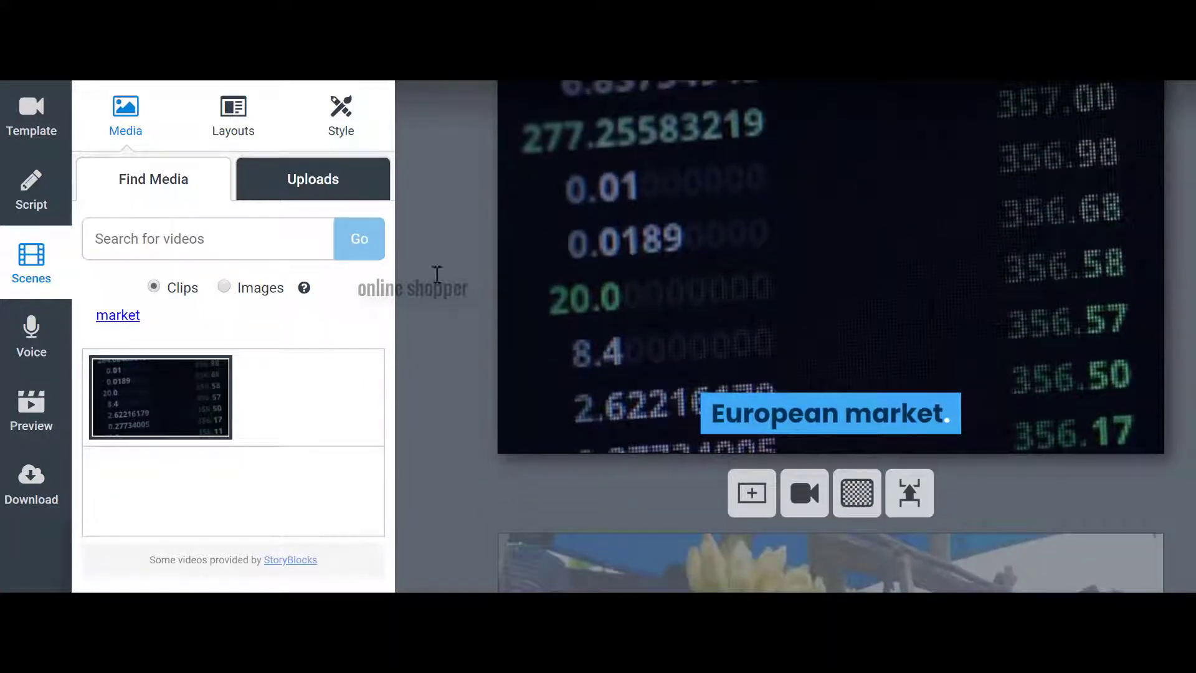
left_click(243, 236)
type("banna")
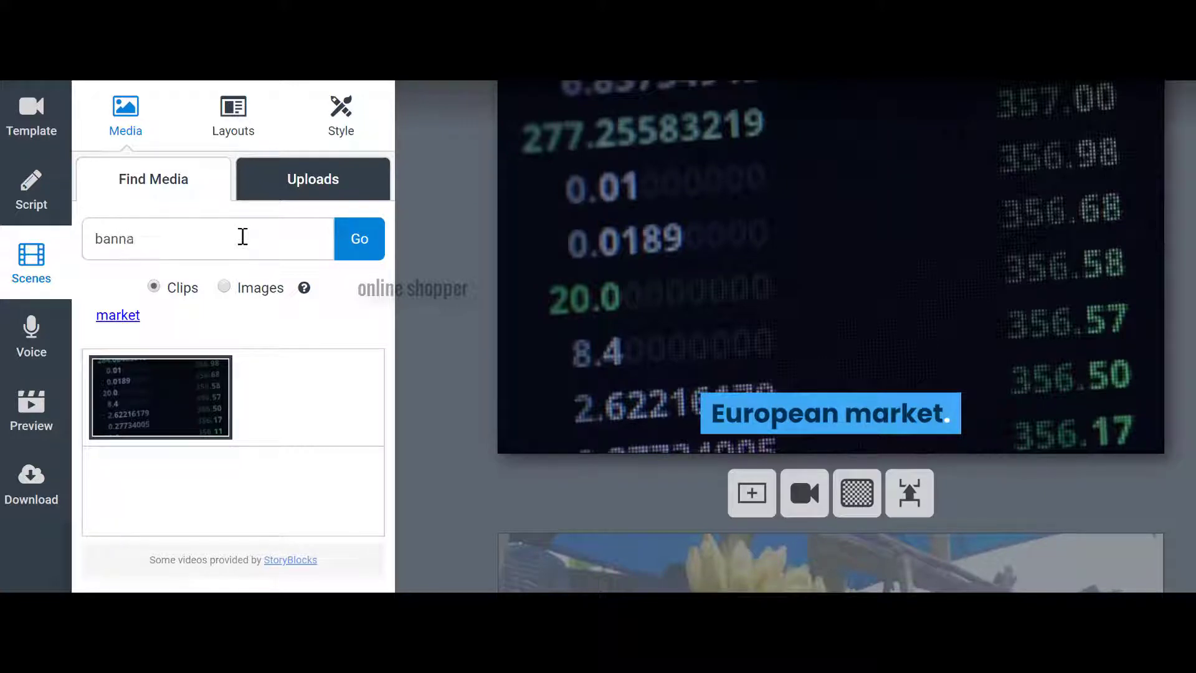
left_click(355, 235)
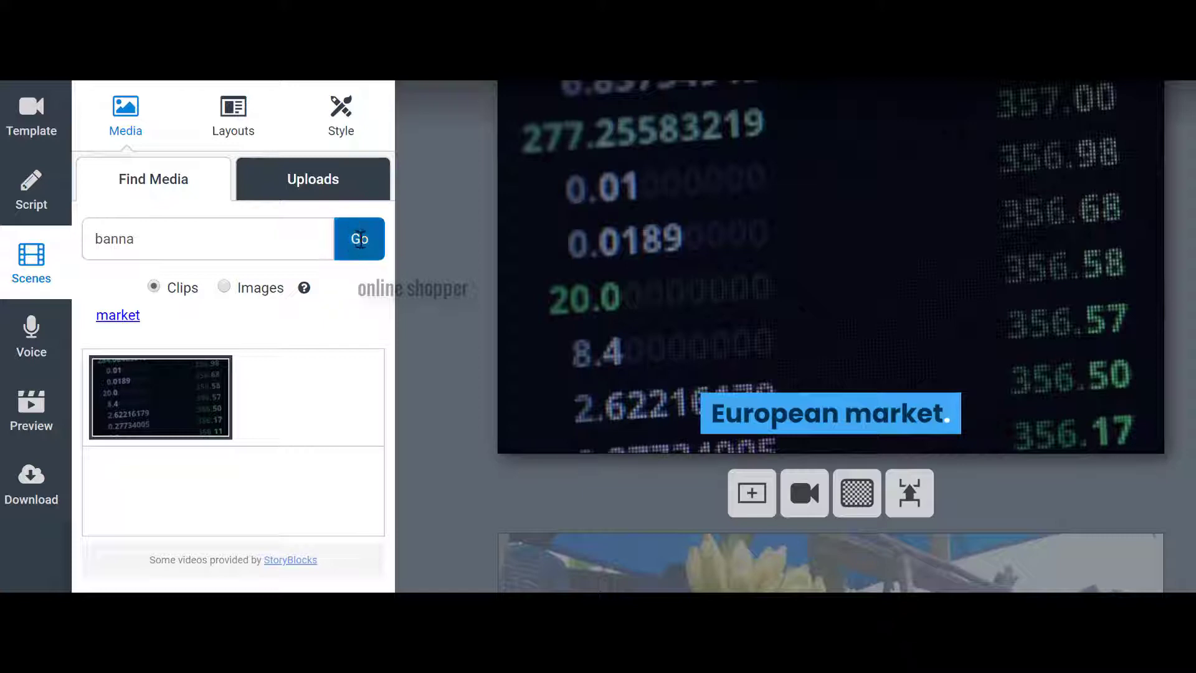
Step: Return to scene 2 and search the video clips with its suggested keyword "banana"
scroll(403, 329, "up", 10)
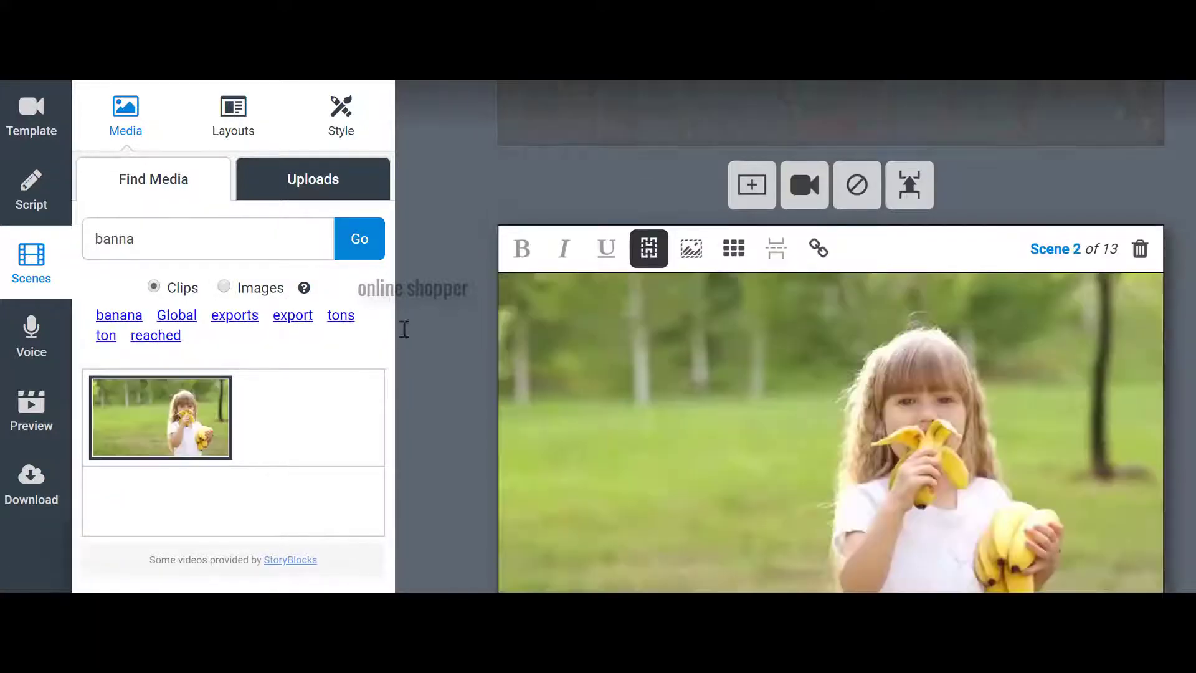
scroll(574, 382, "down", 3)
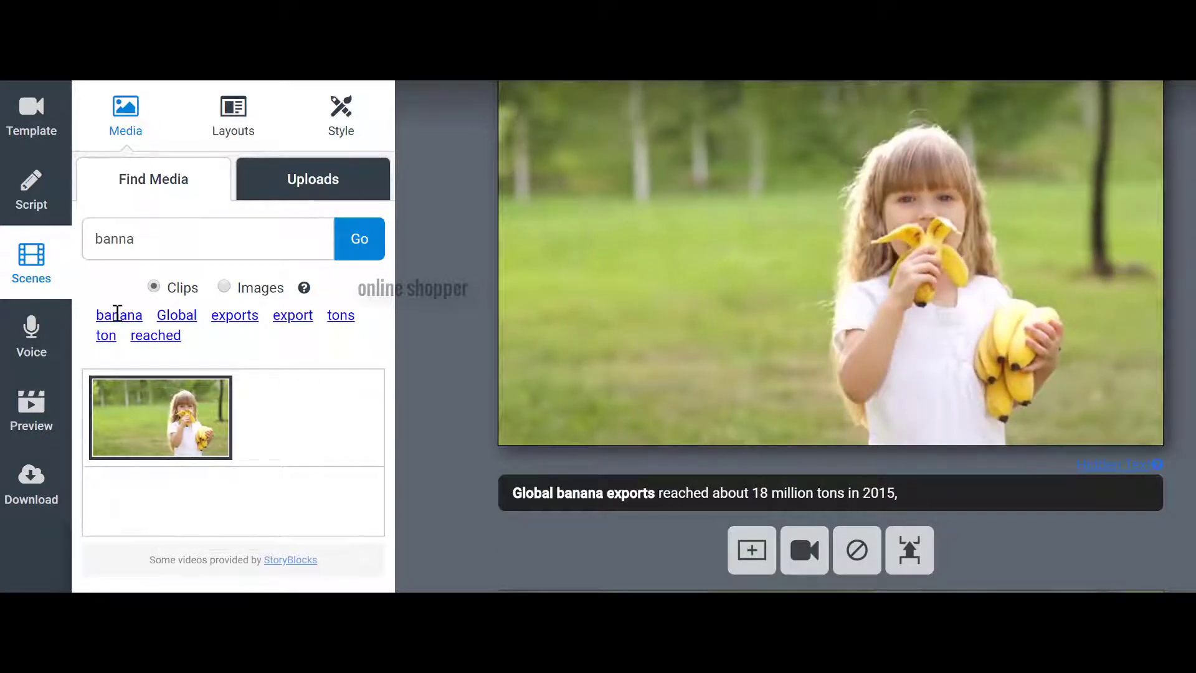
left_click(118, 315)
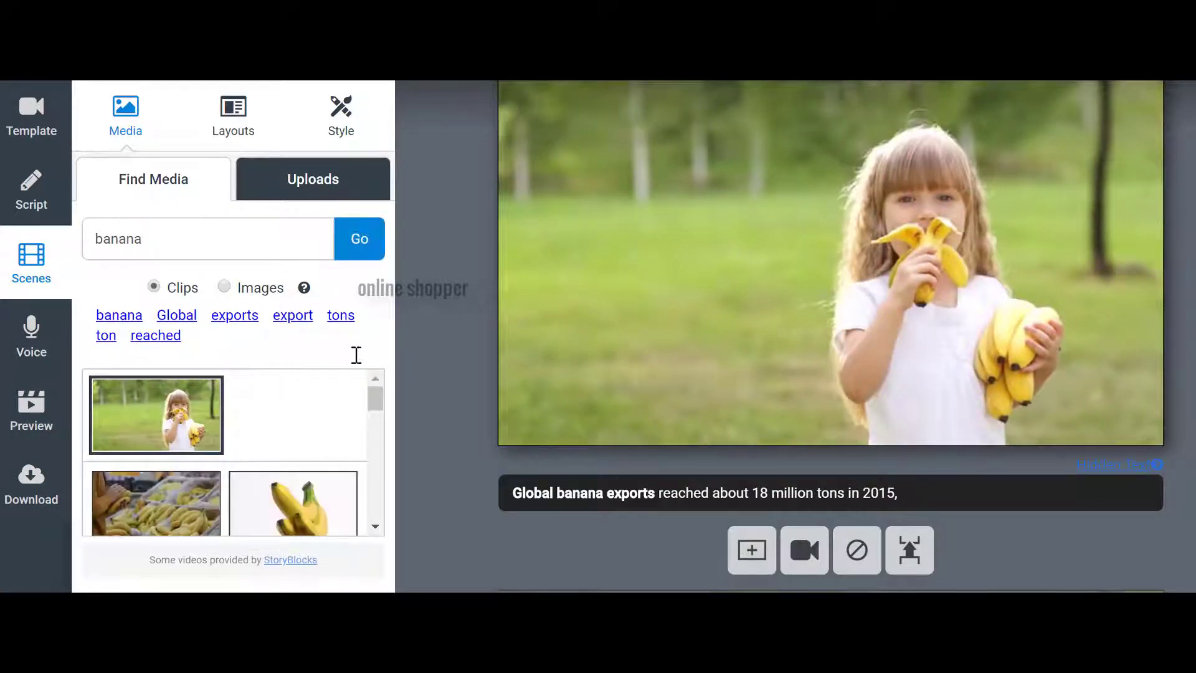
Step: Replace scene 4's background with the clip of bananas on white, and place its text at the bottom left of the frame
scroll(513, 349, "down", 10)
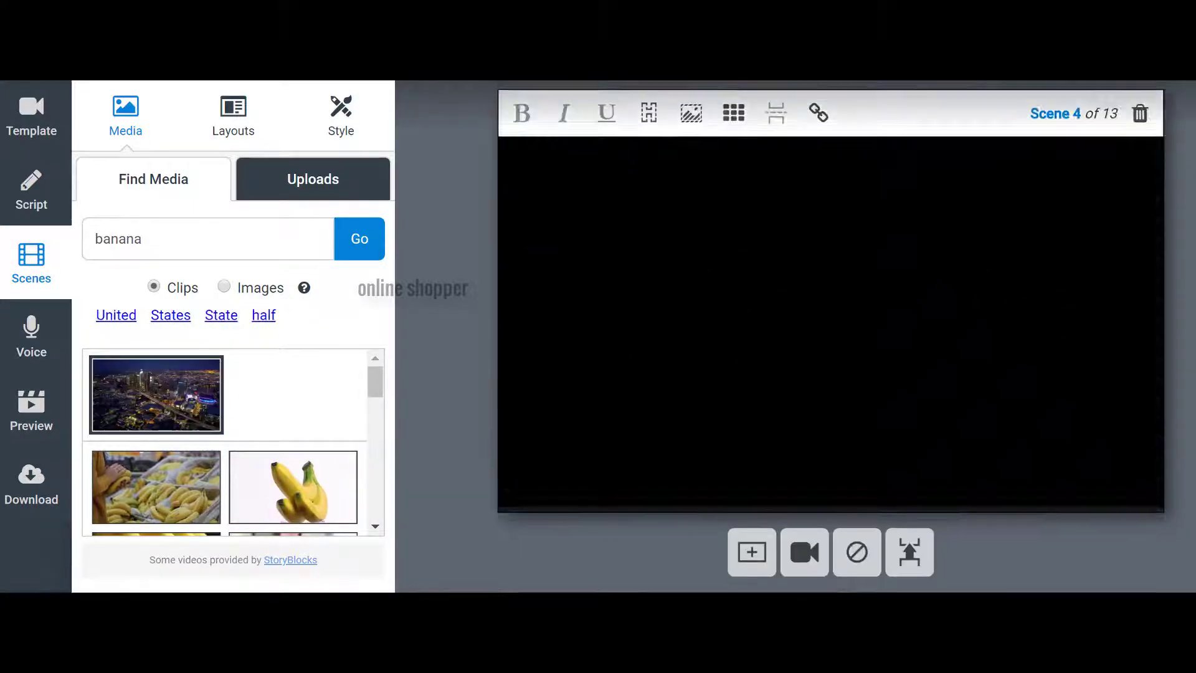
scroll(863, 310, "up", 4)
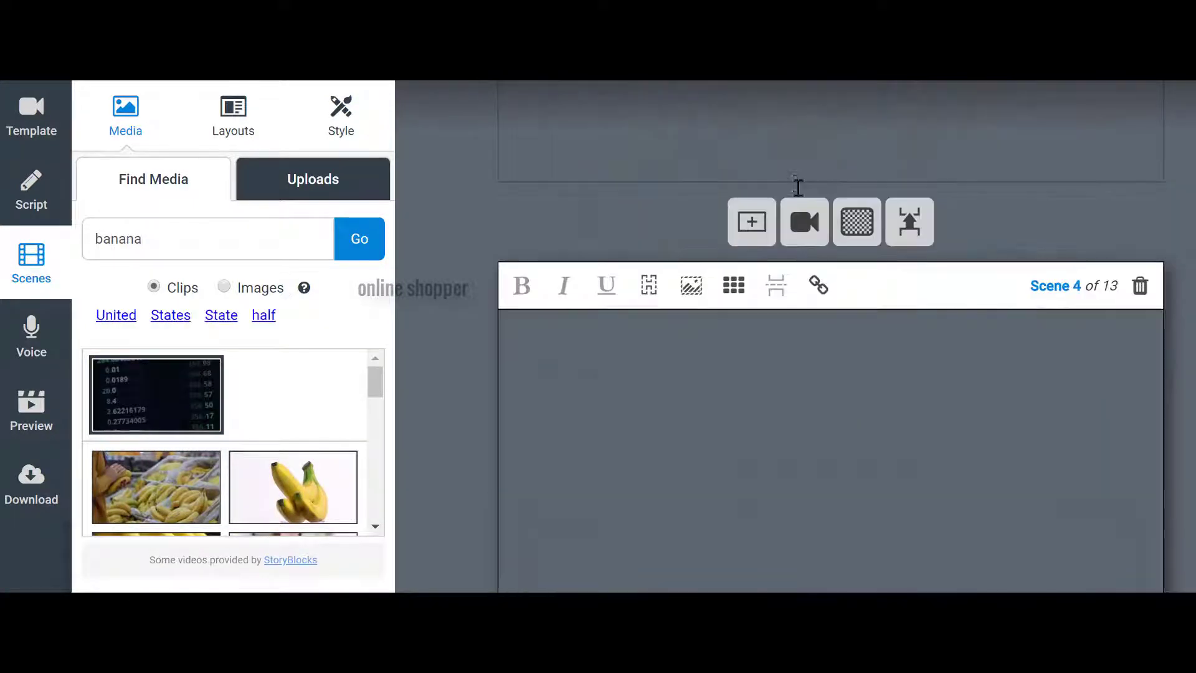
scroll(877, 352, "down", 2)
scroll(322, 435, "down", 2)
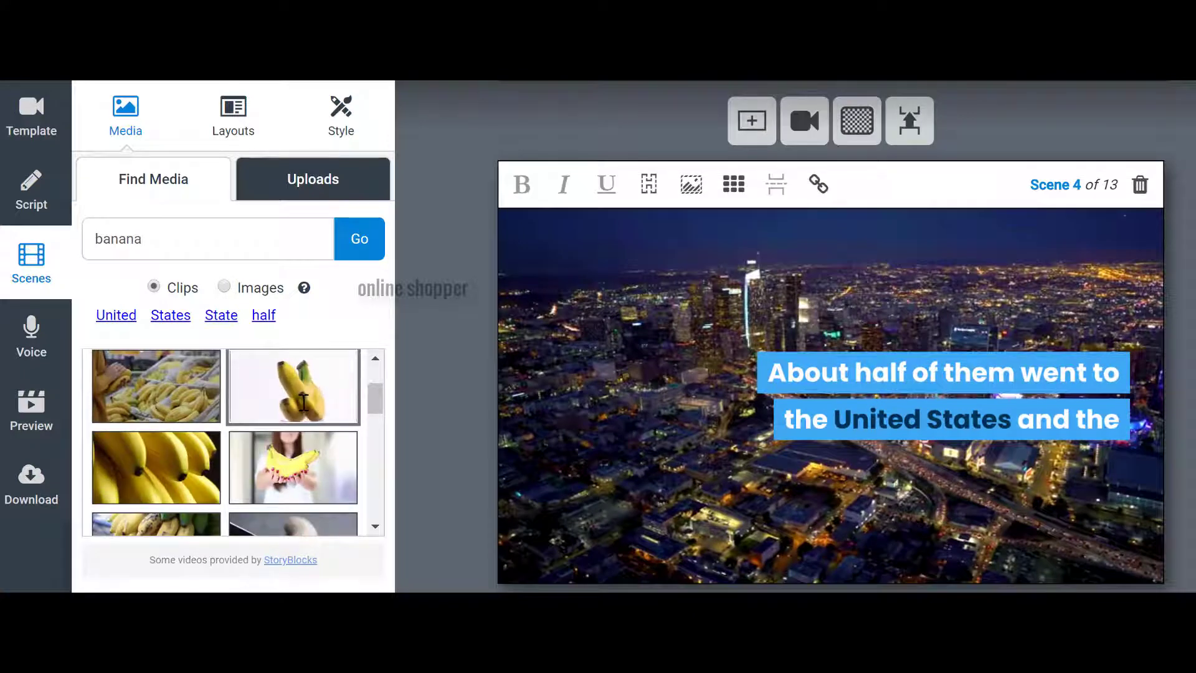
left_click(304, 402)
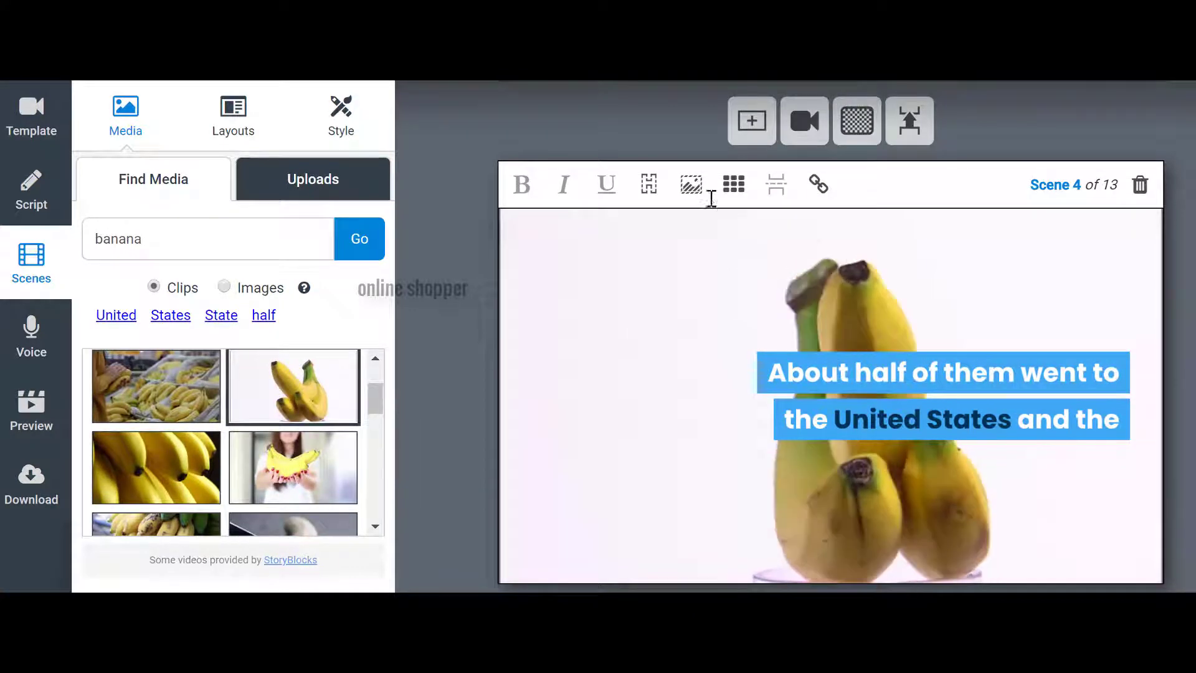
left_click(734, 184)
left_click(735, 285)
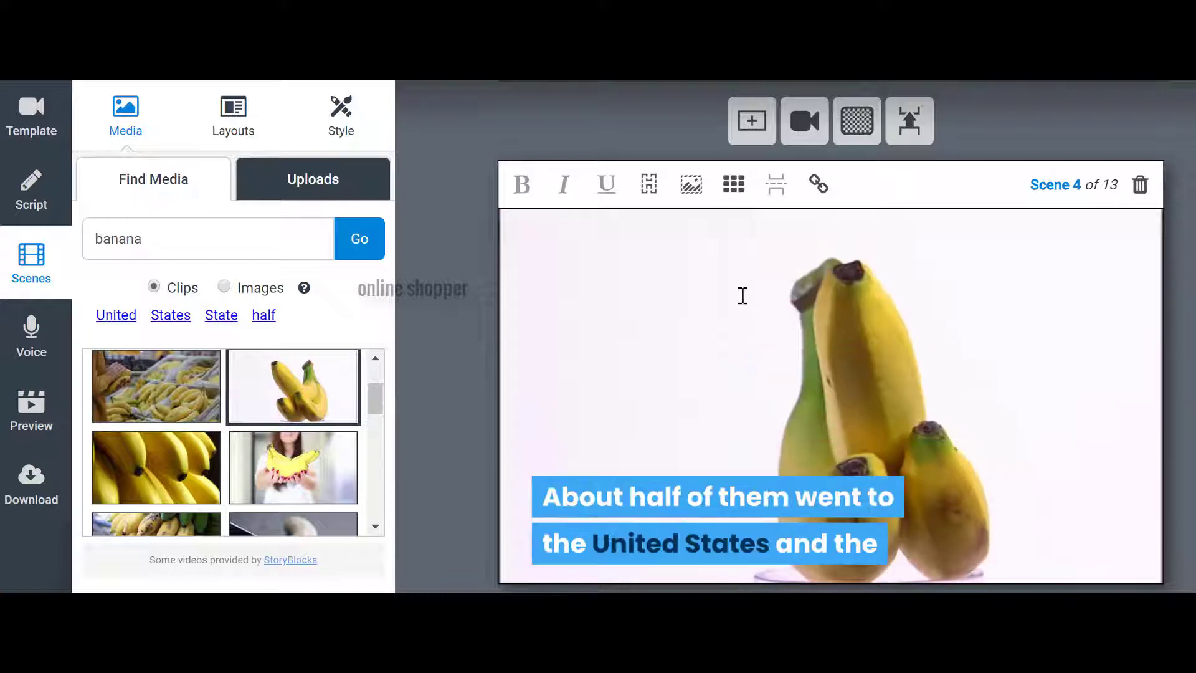
Step: Replace the background clip of scene 5, "European market.", with the close-up clip of ripe yellow bananas
scroll(970, 324, "down", 2)
scroll(971, 324, "down", 5)
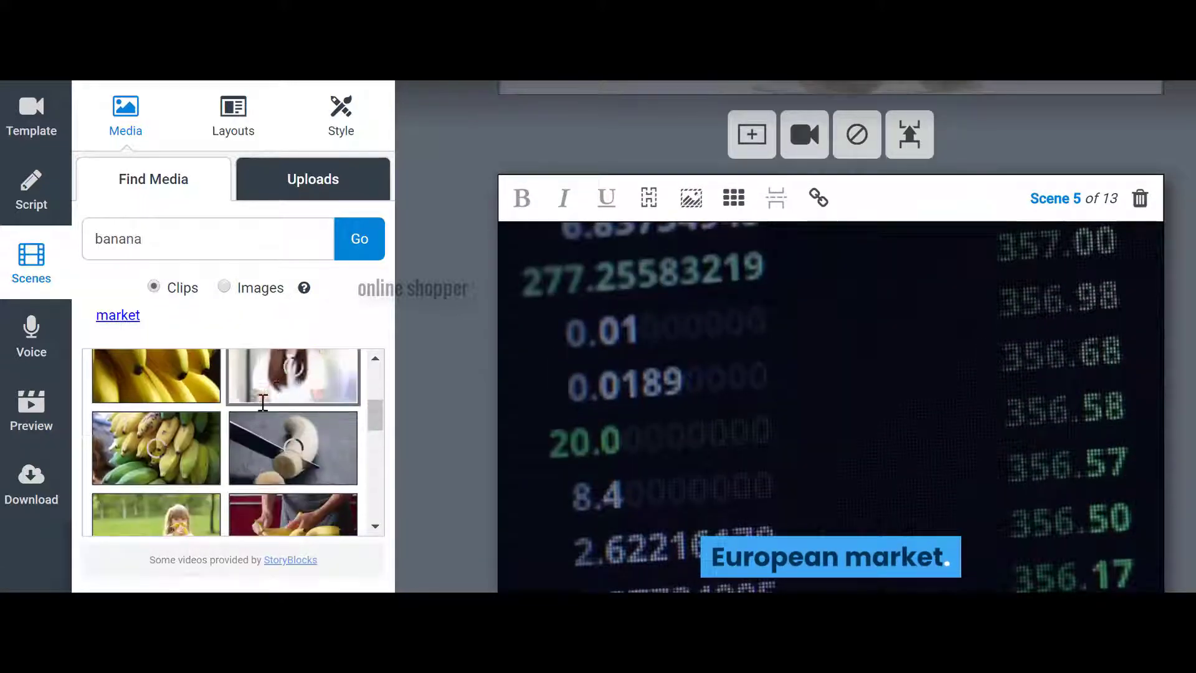
scroll(831, 337, "down", 1)
scroll(831, 336, "up", 1)
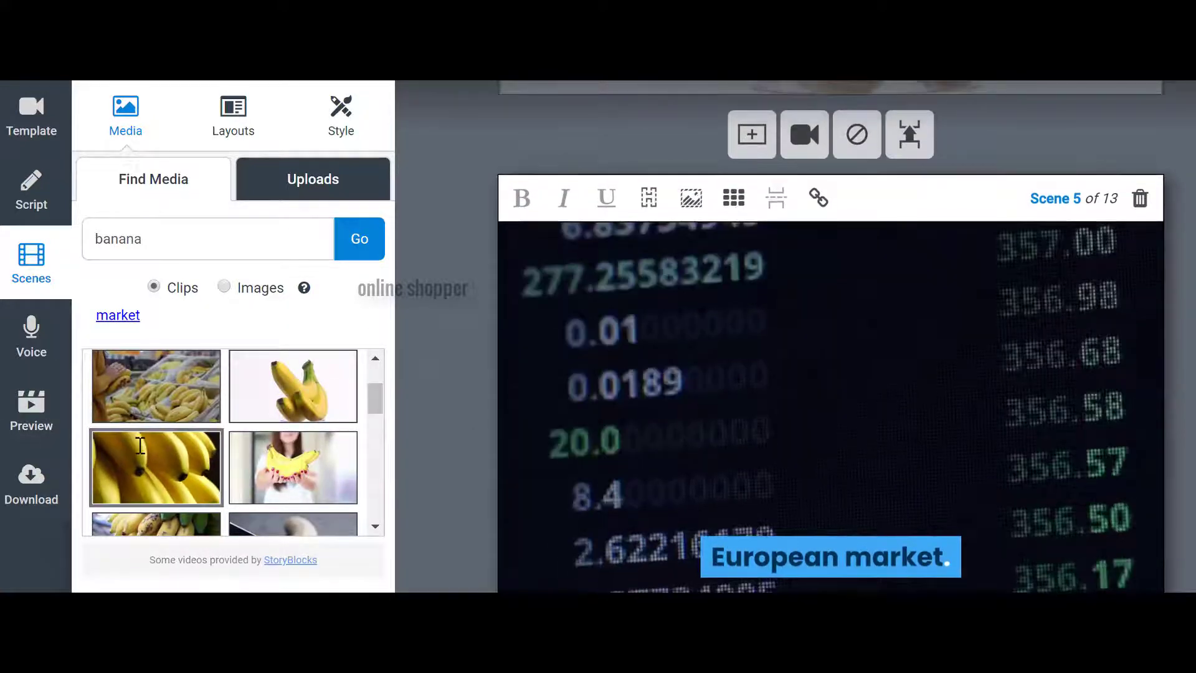
left_click(156, 467)
scroll(1009, 414, "down", 4)
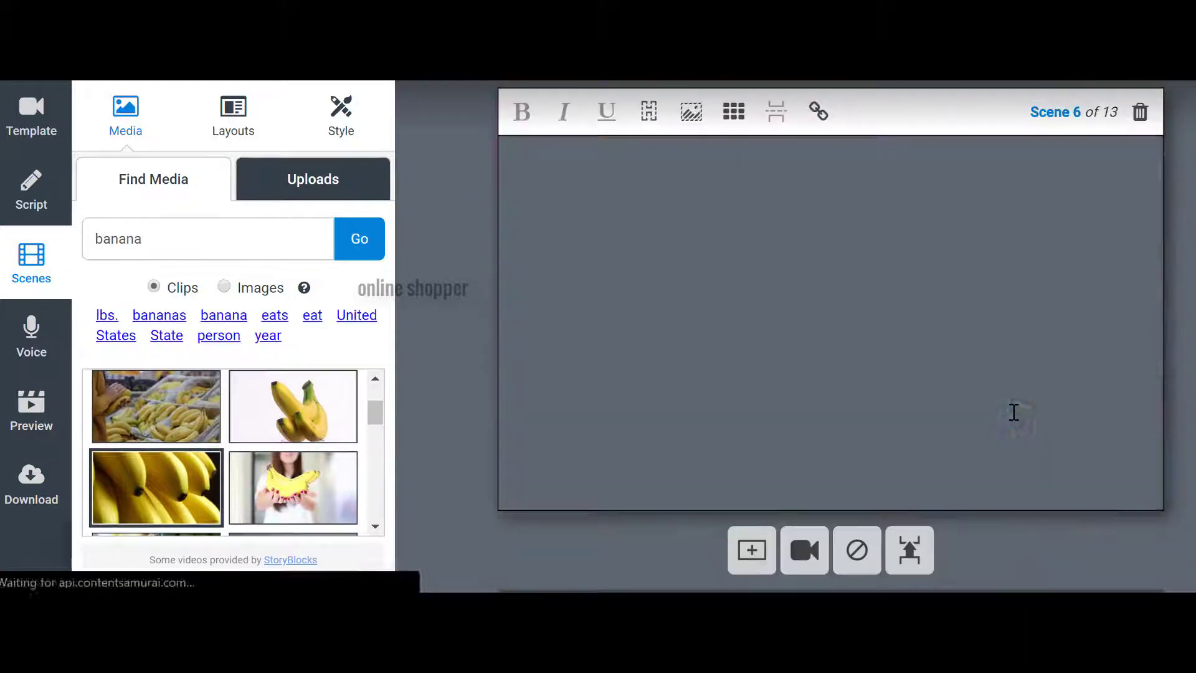
Step: Generate the video preview, play it from the start, and pause it at about 0:22
scroll(1009, 405, "down", 1)
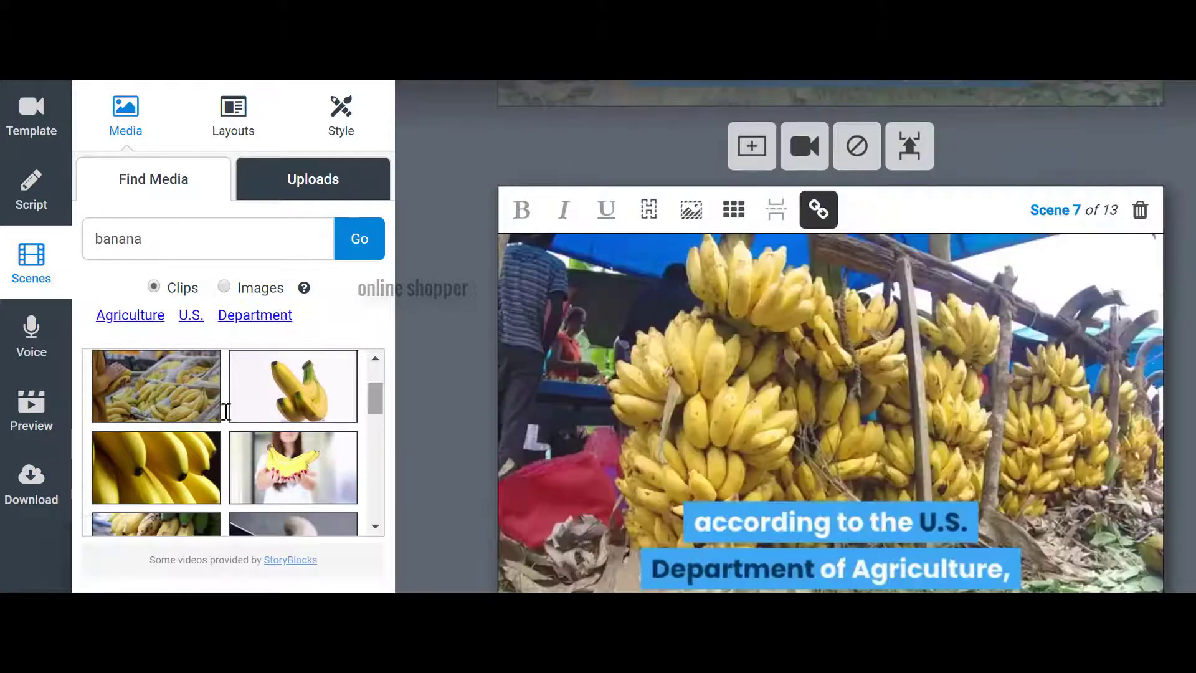
left_click(30, 401)
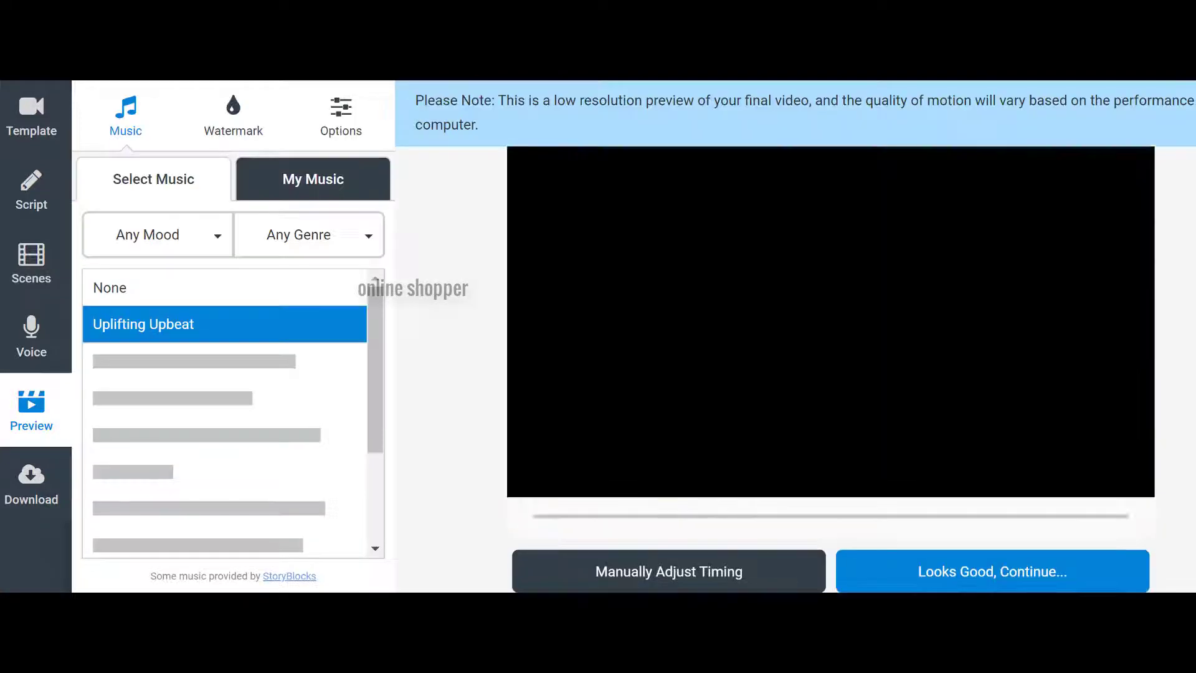
scroll(1056, 339, "down", 1)
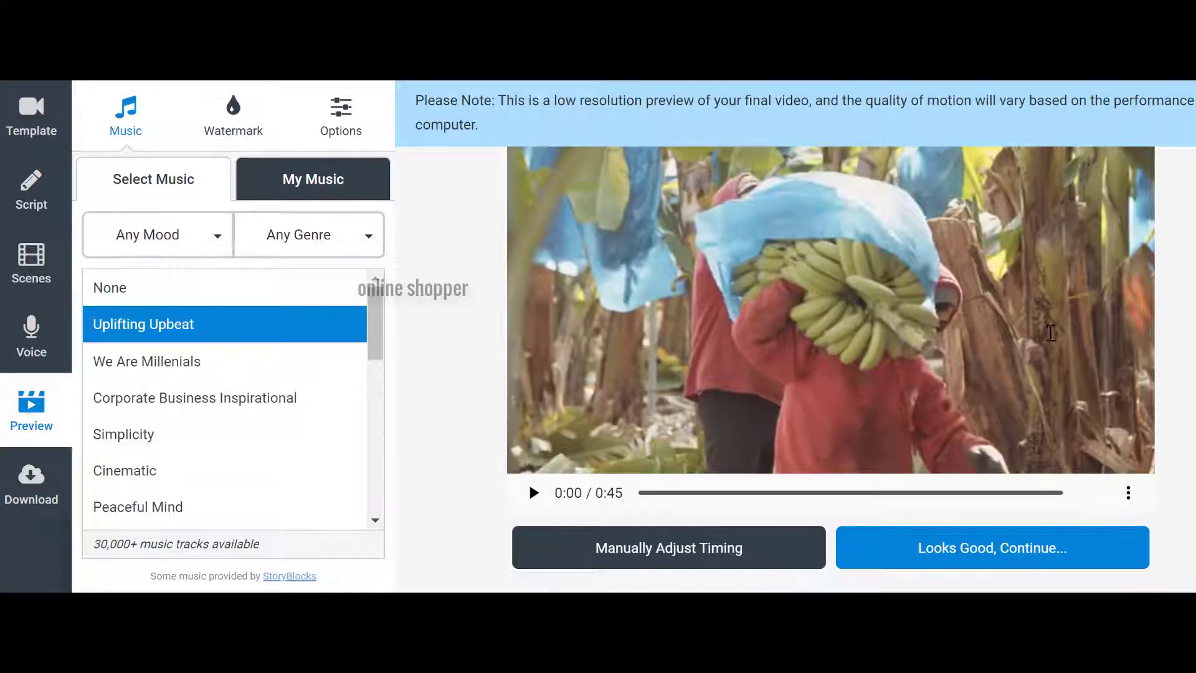
scroll(922, 309, "up", 1)
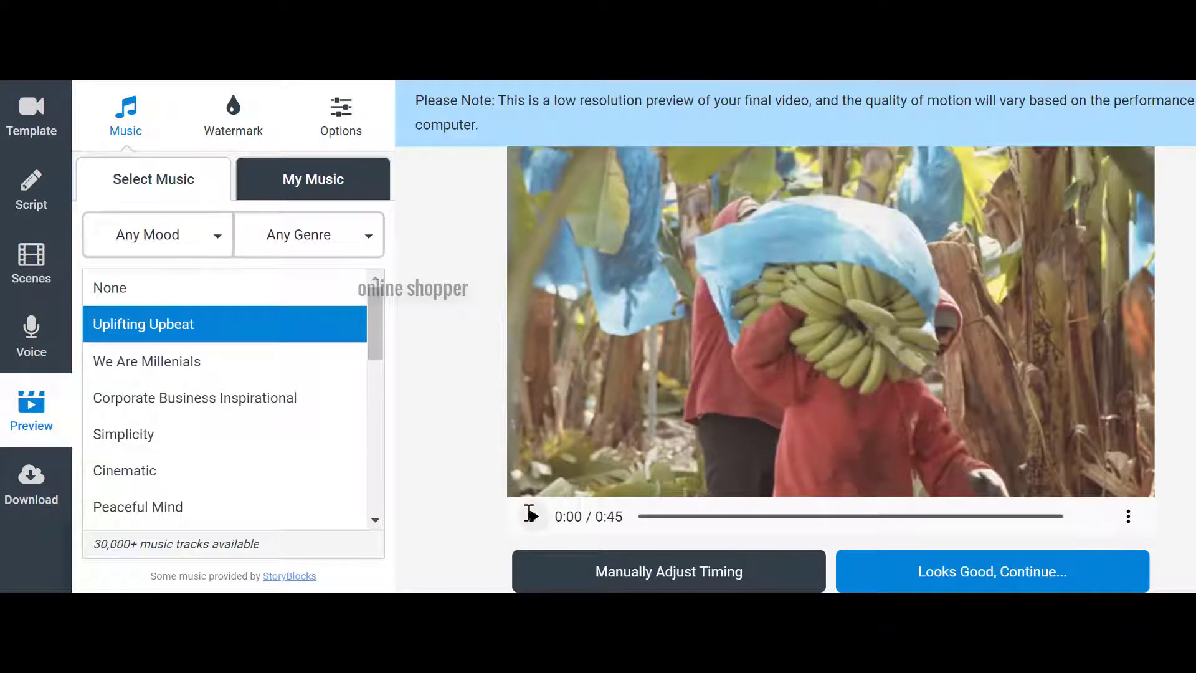
left_click(530, 514)
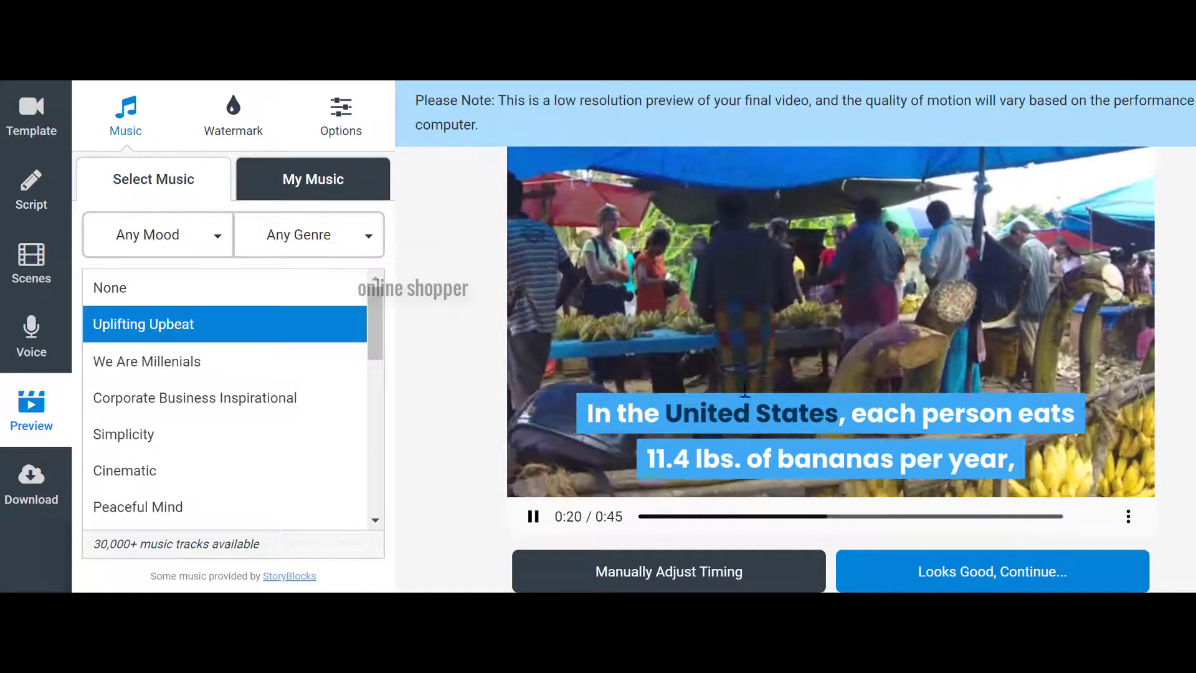
left_click(534, 515)
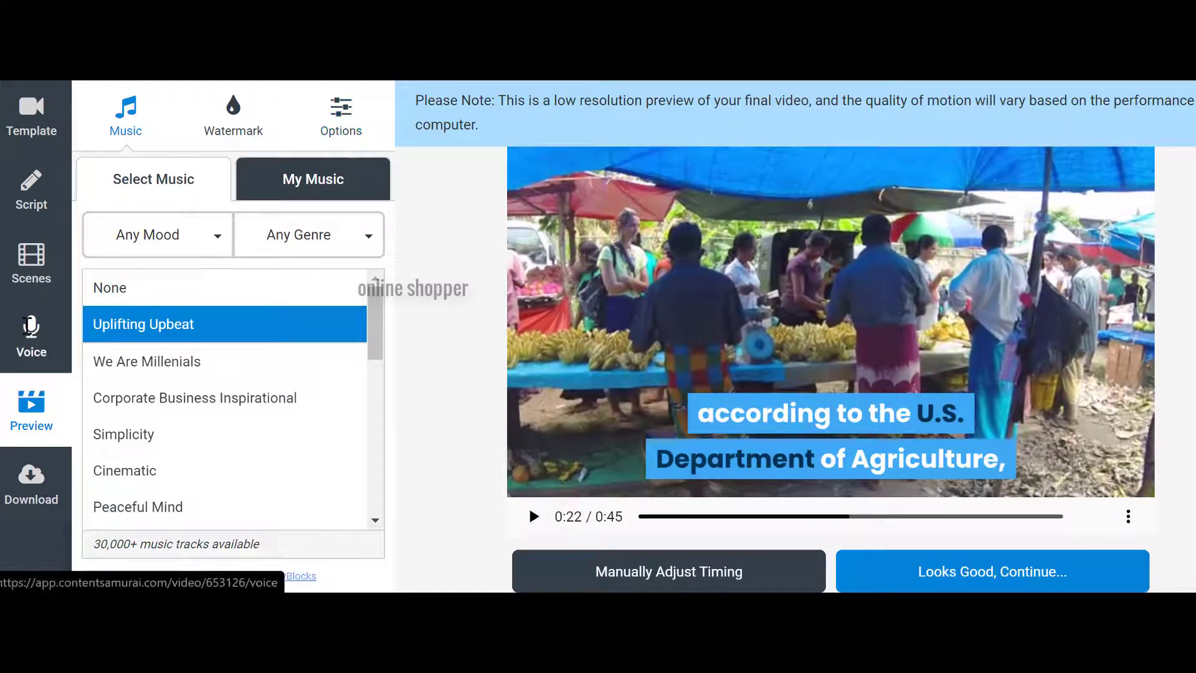
Step: Switch the voice track from music only to Auto-voice, choose the voice Luke, and play its sample
left_click(31, 333)
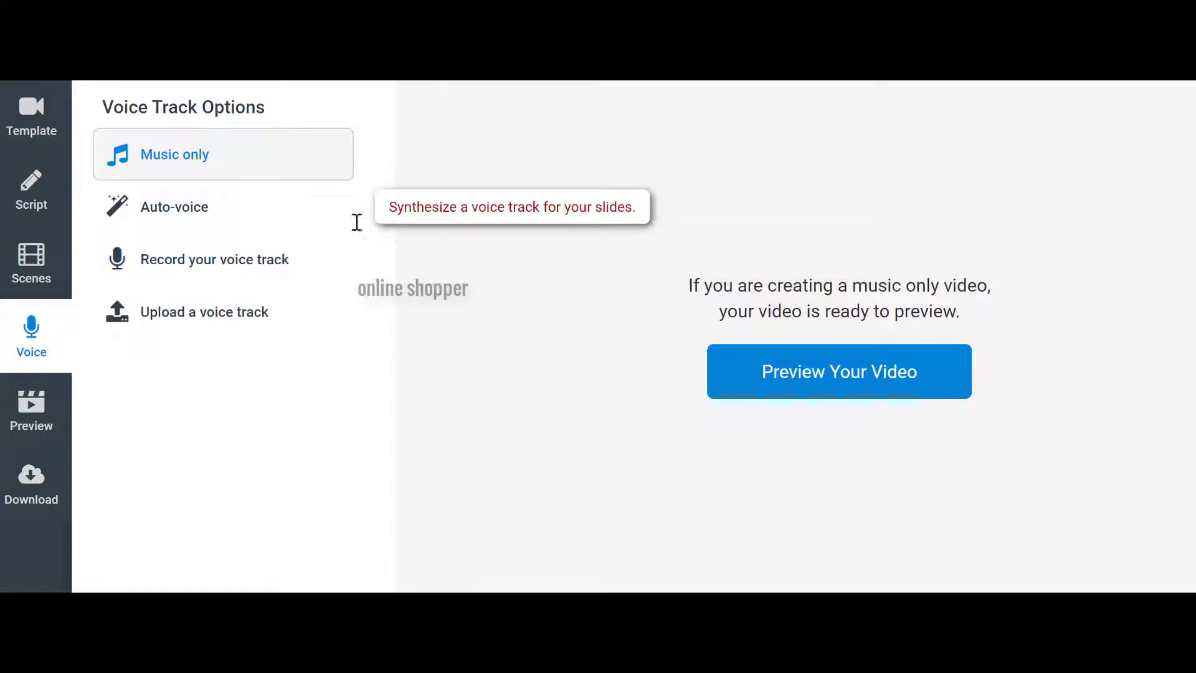
left_click(215, 207)
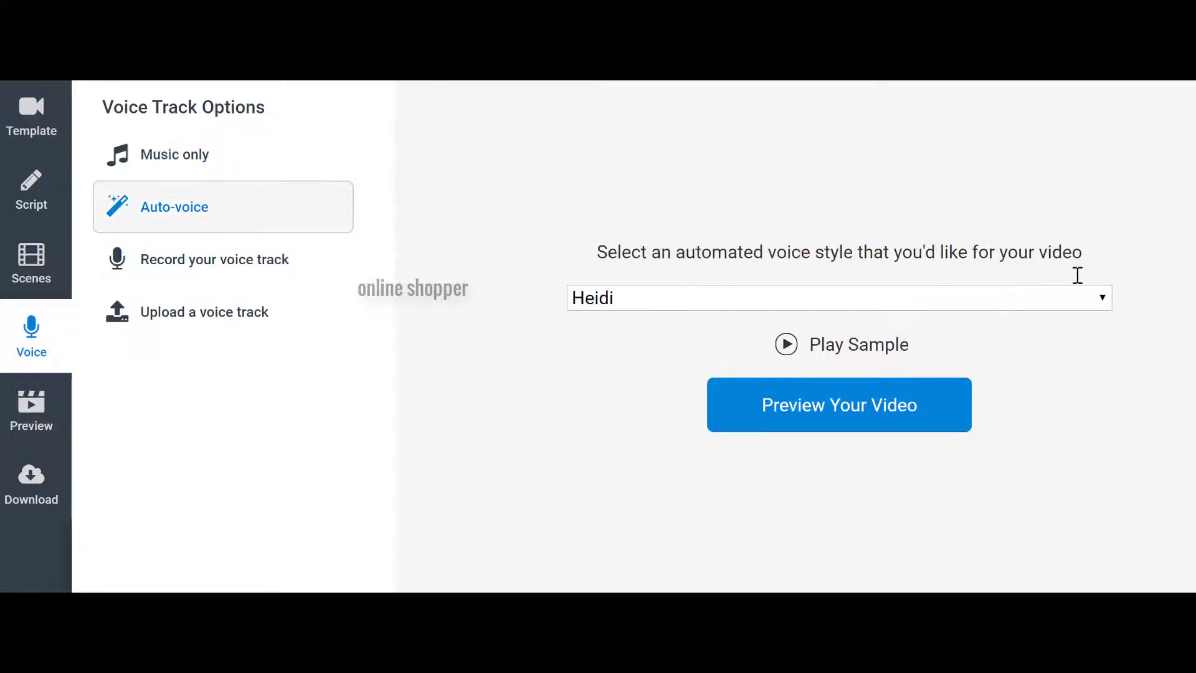
left_click(1087, 305)
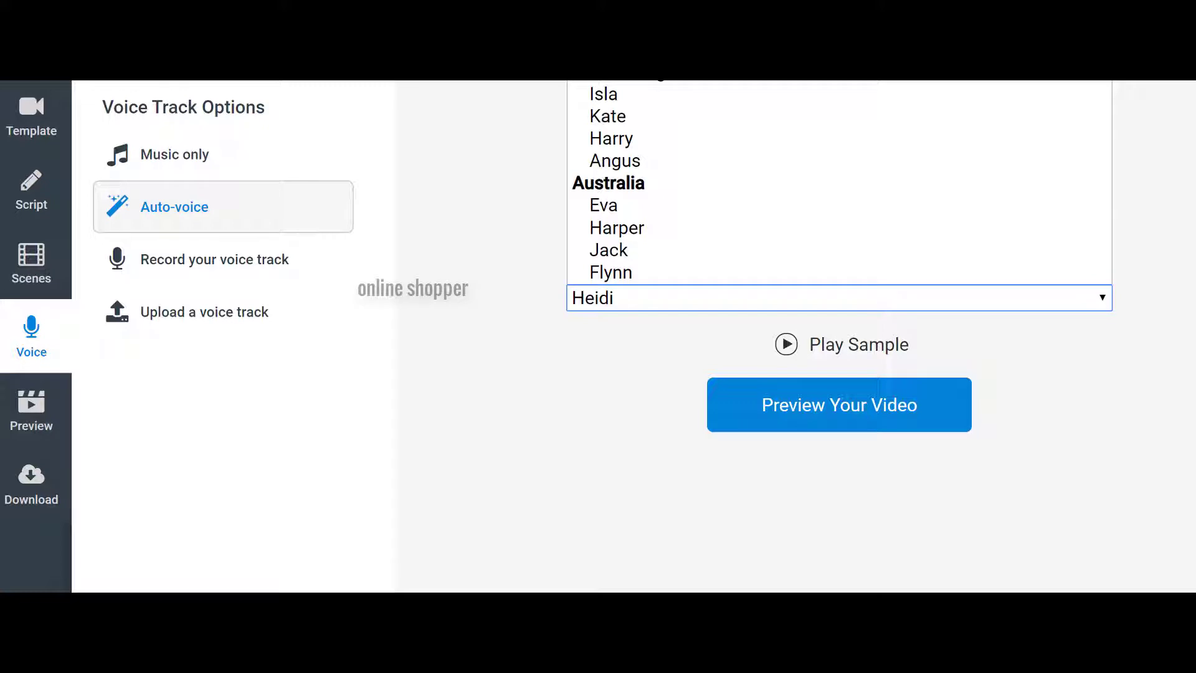
left_click(877, 223)
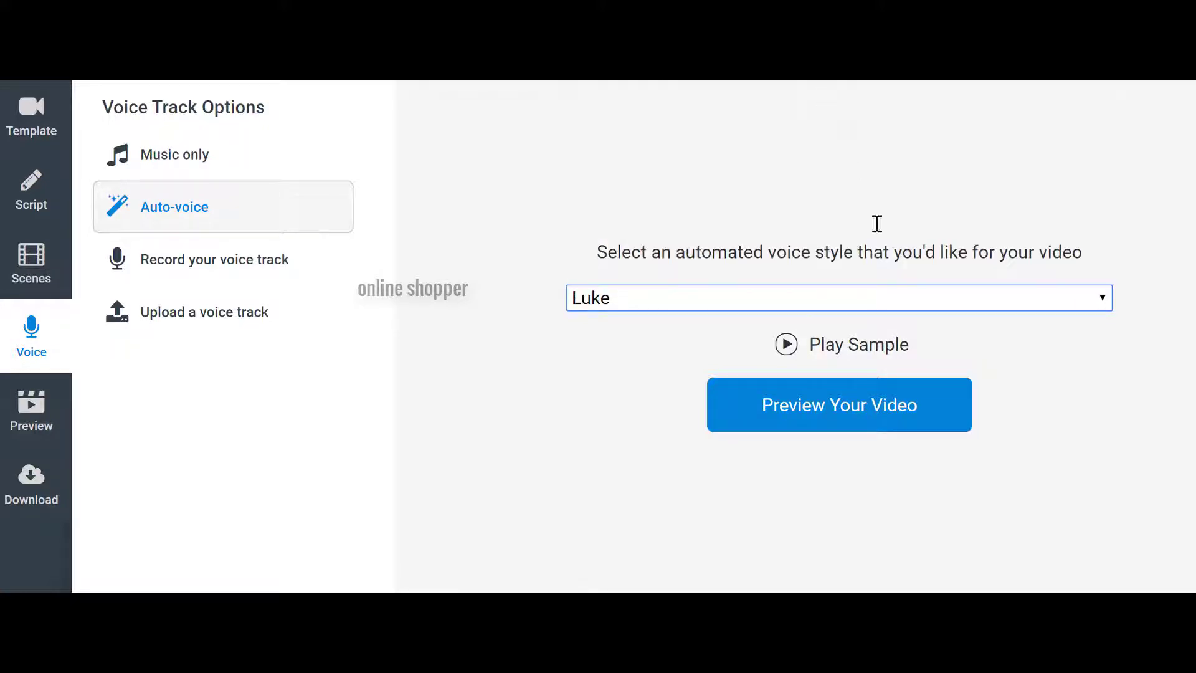
left_click(792, 341)
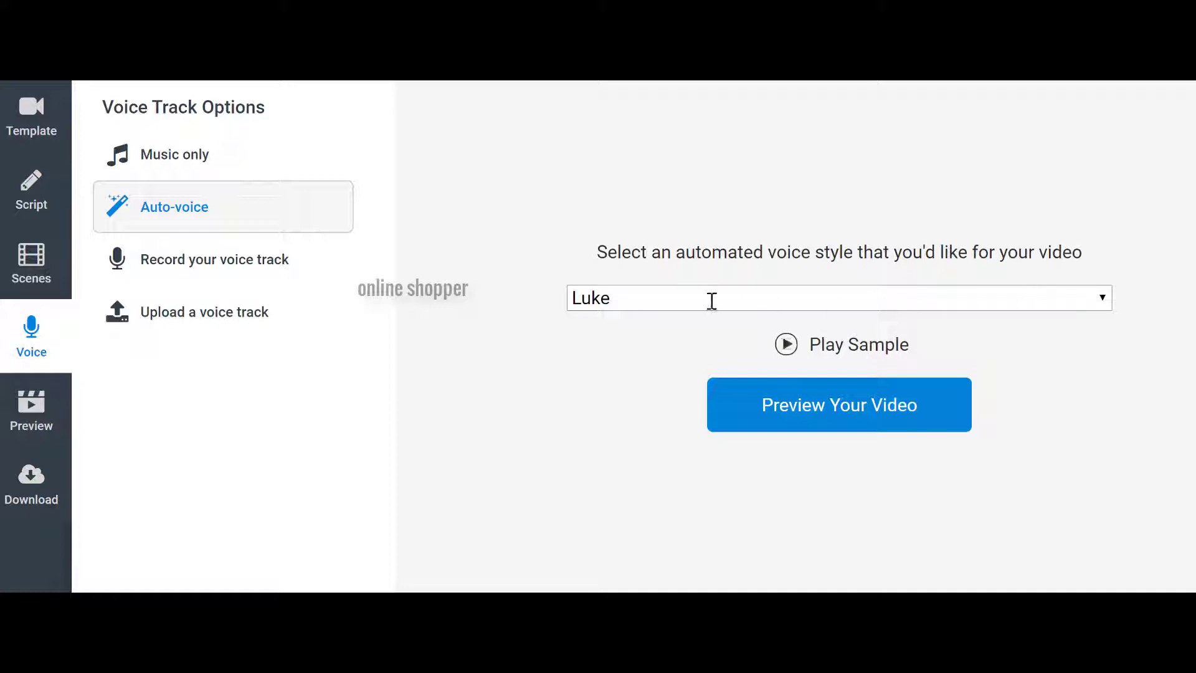
Step: Try the Heidi automated voice style and play its sample
left_click(770, 295)
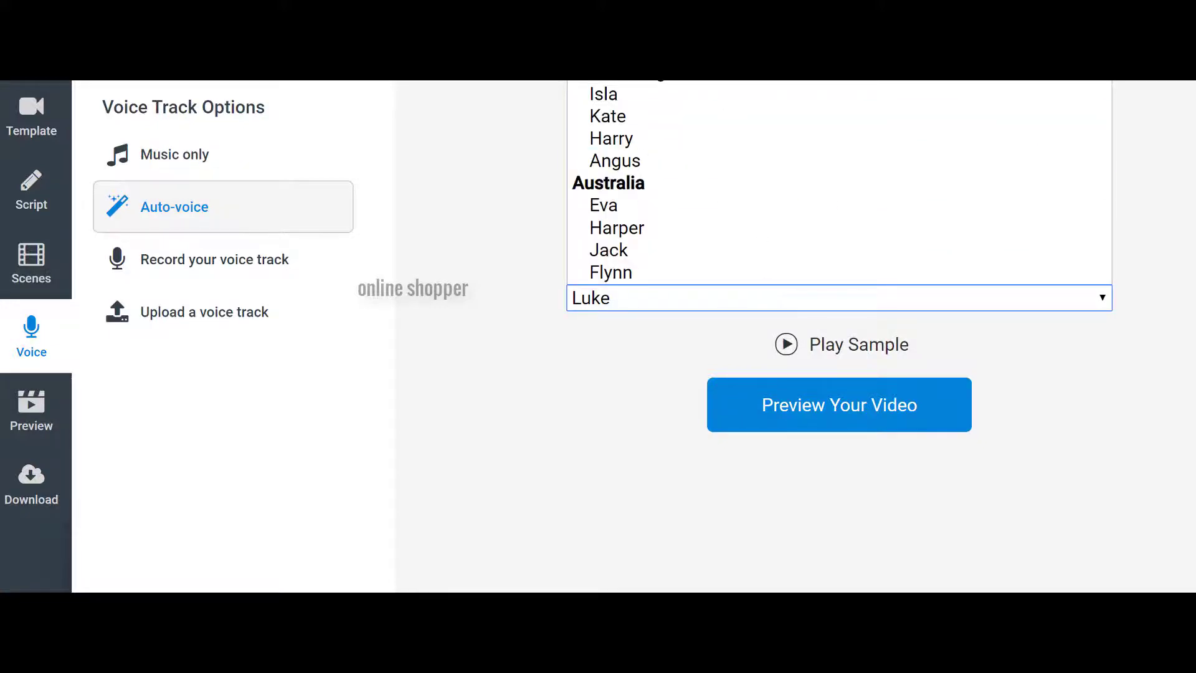
left_click(965, 91)
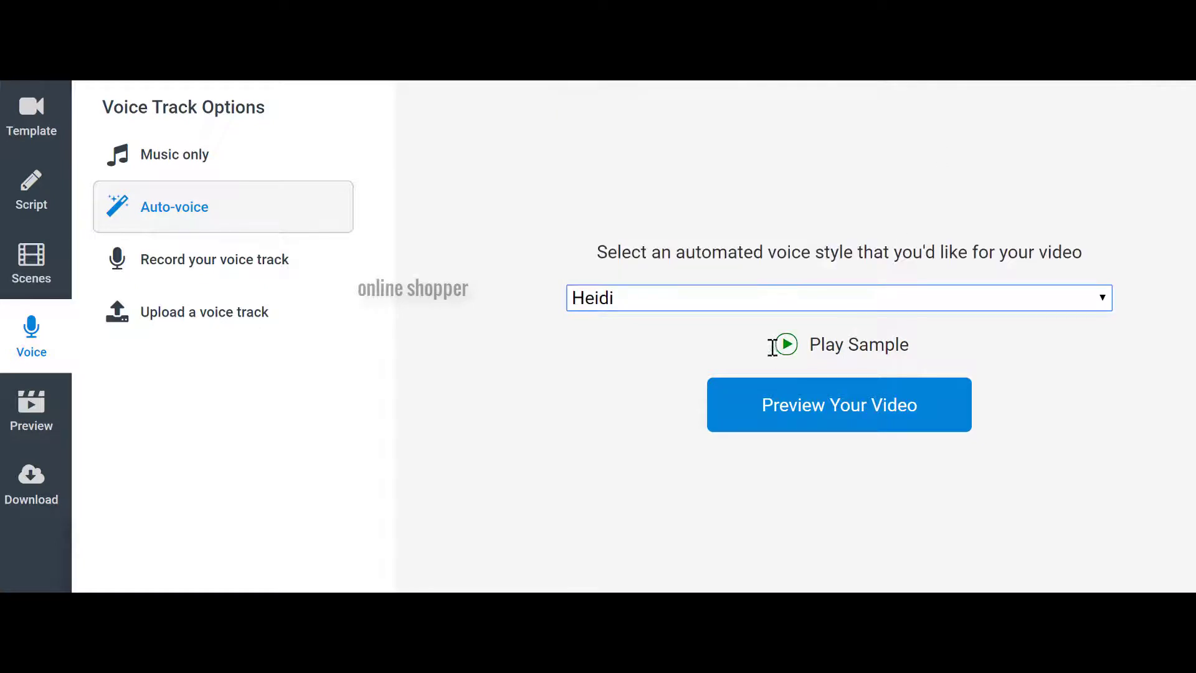
left_click(795, 340)
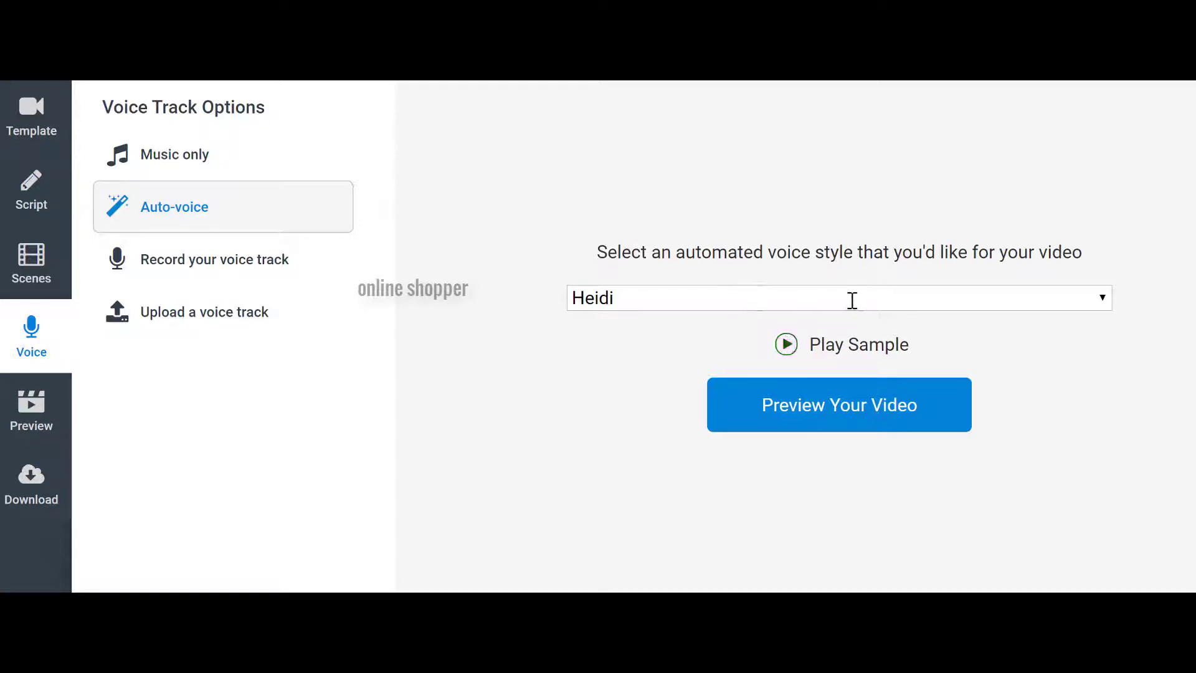
Step: Set the automated voice to Luke and preview the narrated video, pausing playback at about 0:24
left_click(885, 298)
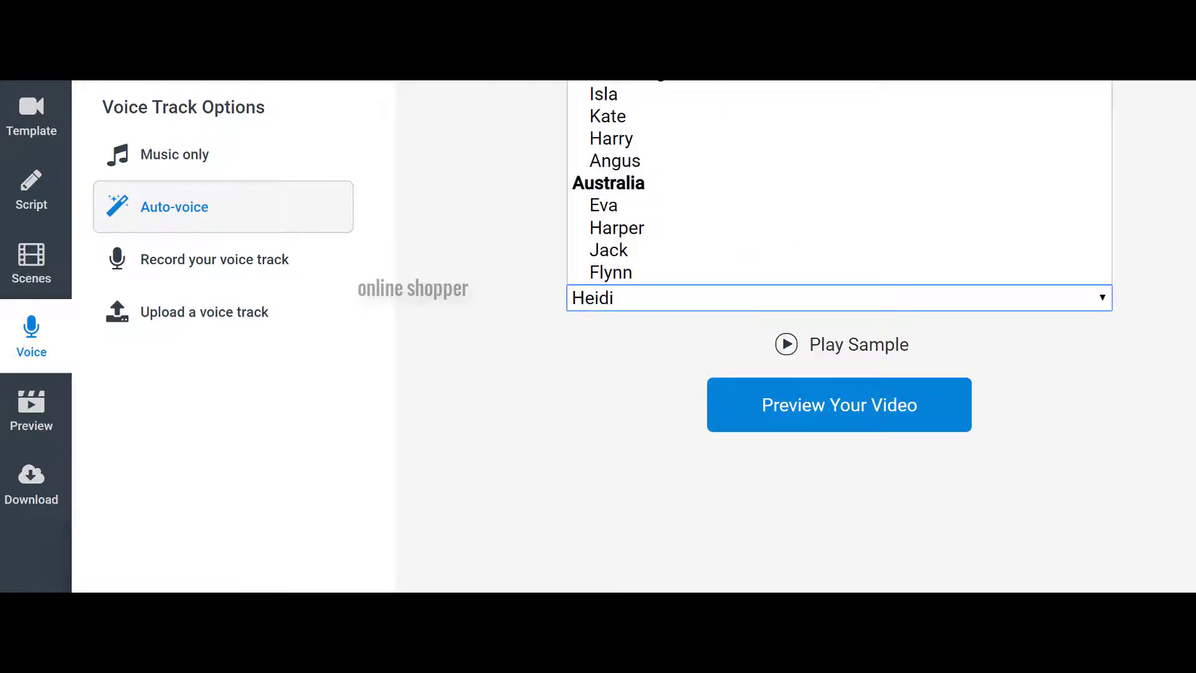
left_click(884, 49)
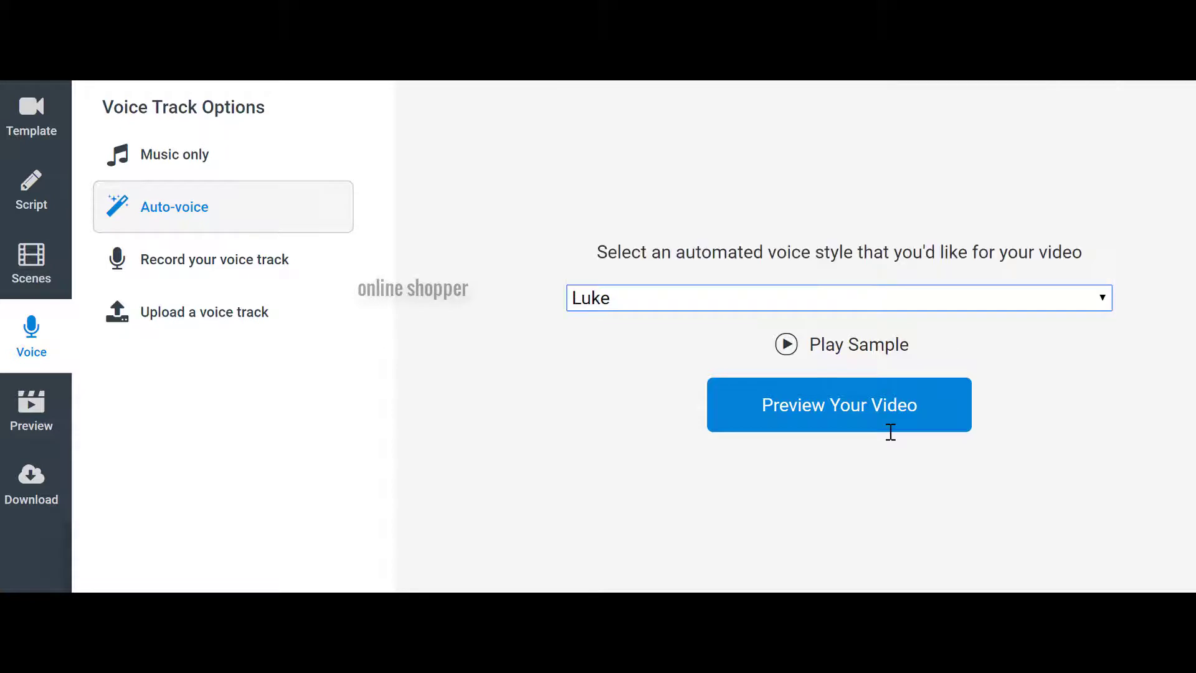
left_click(838, 406)
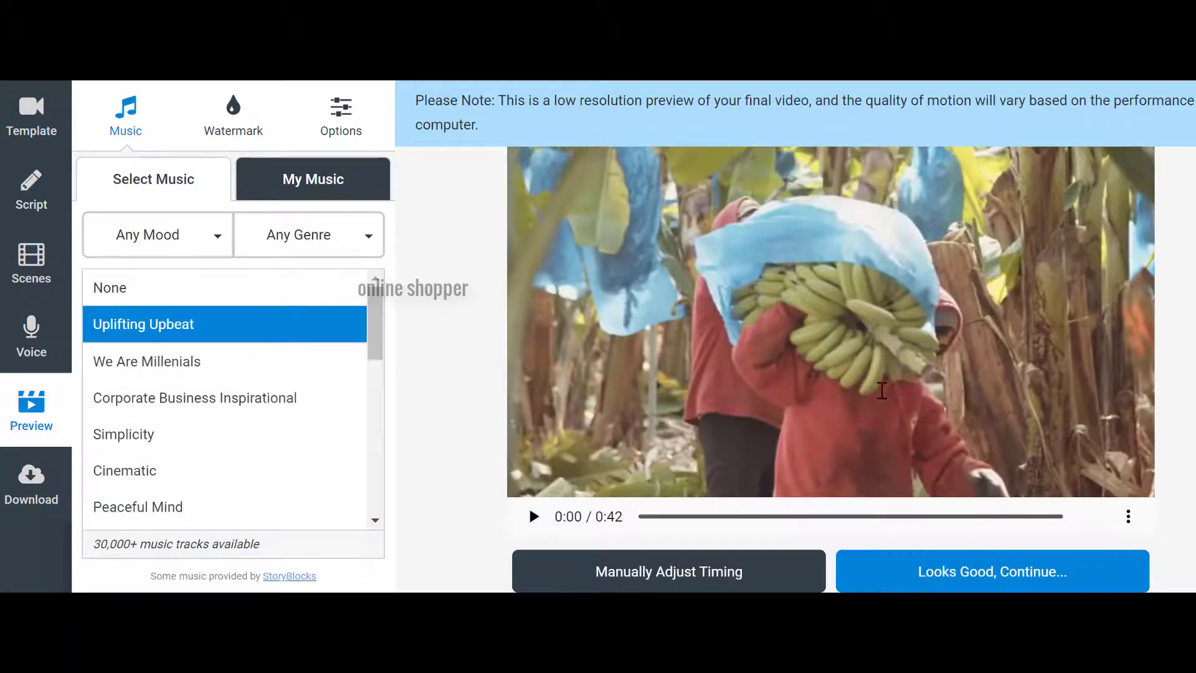
left_click(534, 516)
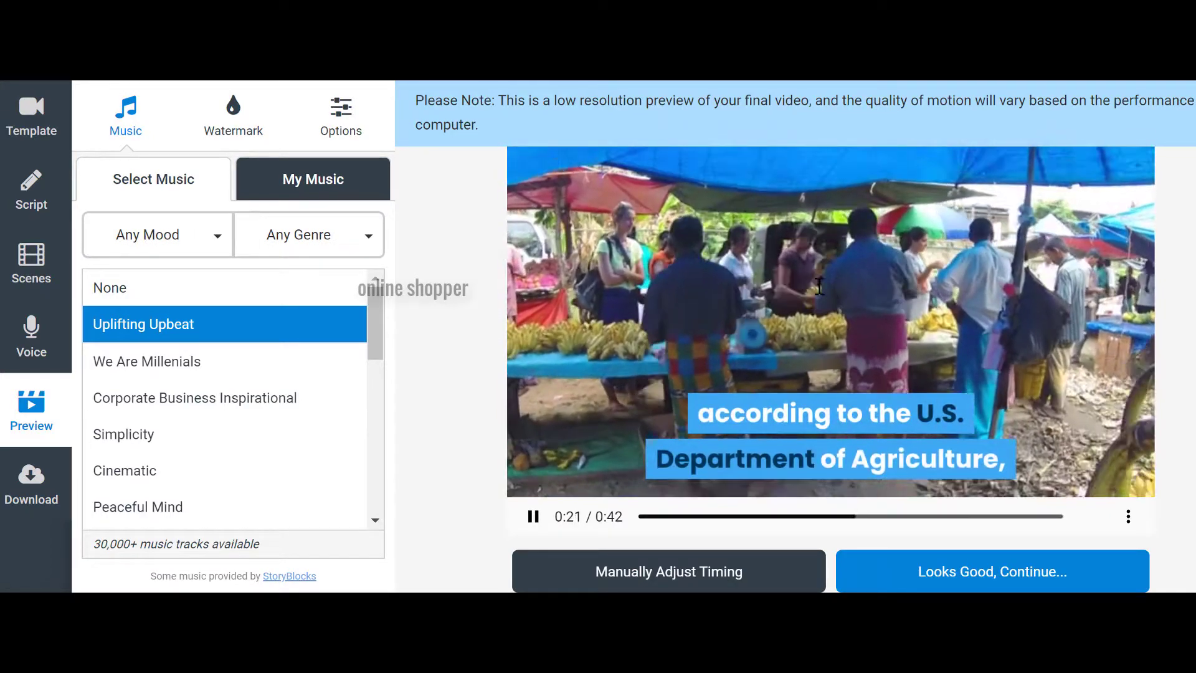
left_click(535, 517)
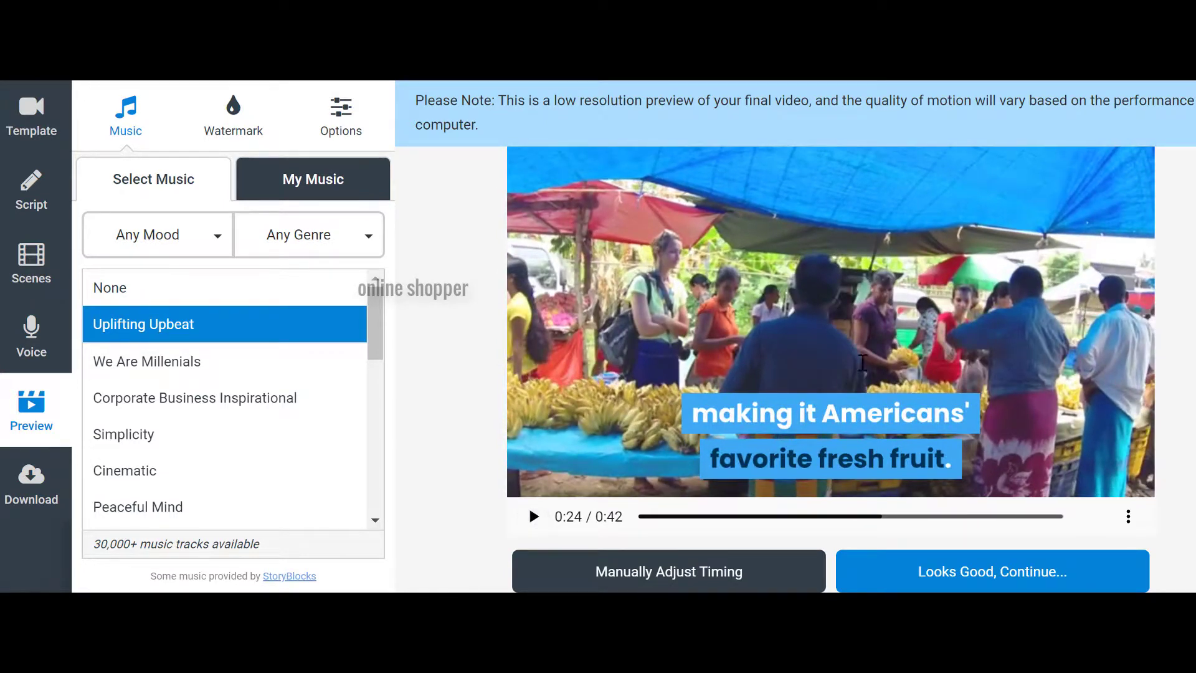